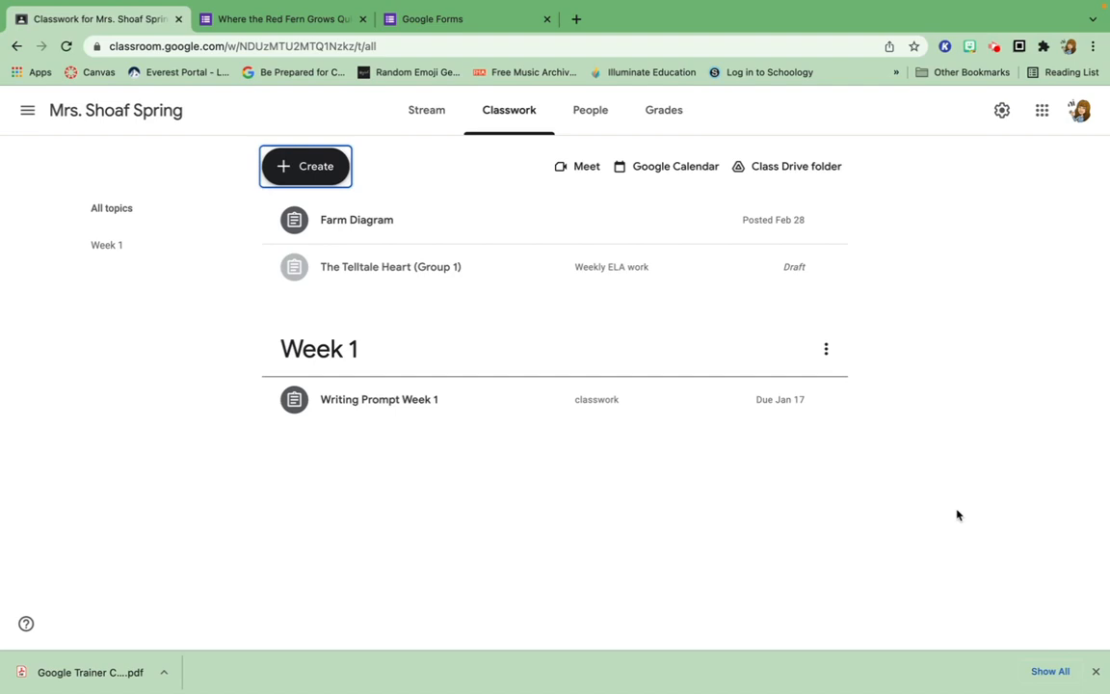
{"action": "left_click", "coordinate": [305, 164]}
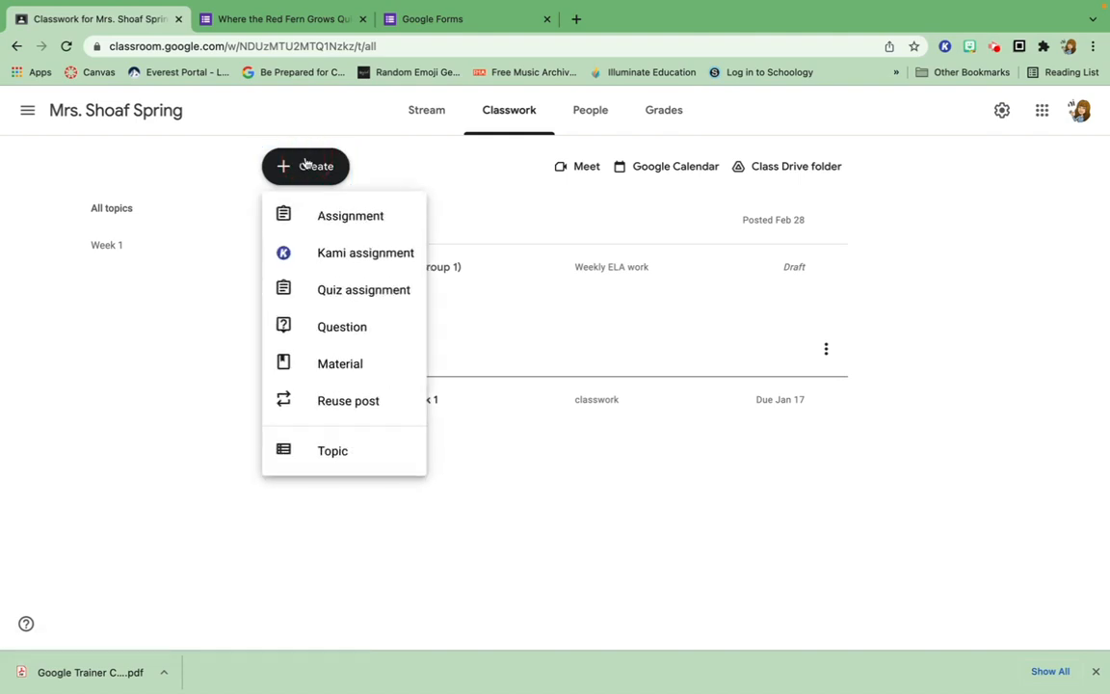
{"action": "left_click", "coordinate": [316, 291]}
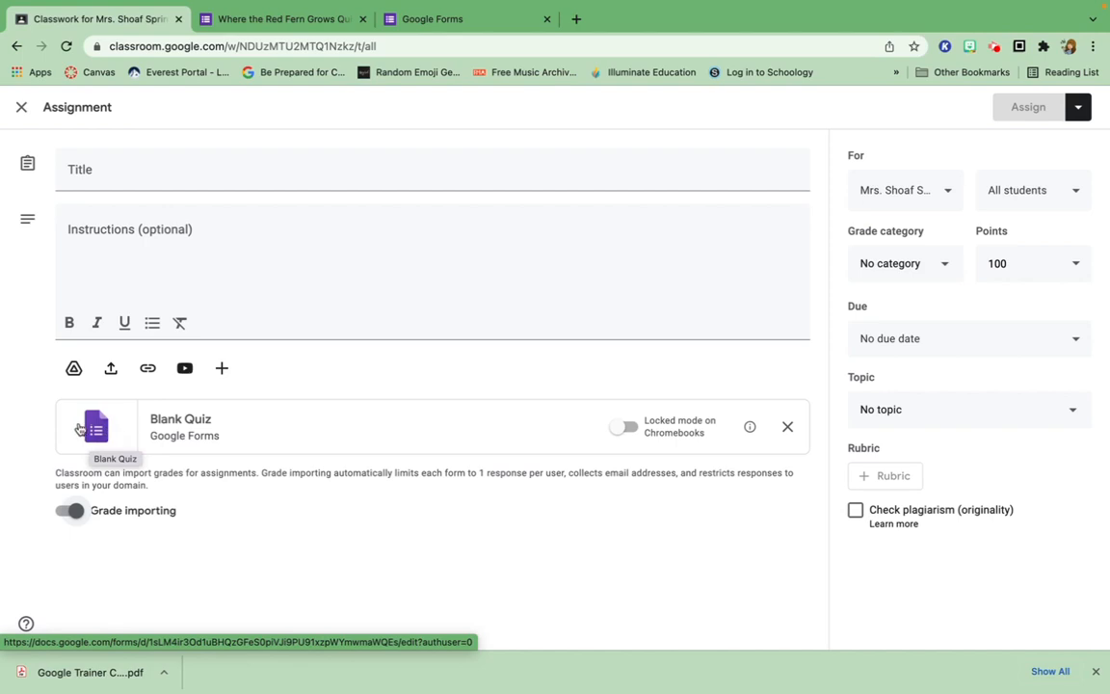
{"action": "left_click", "coordinate": [92, 431]}
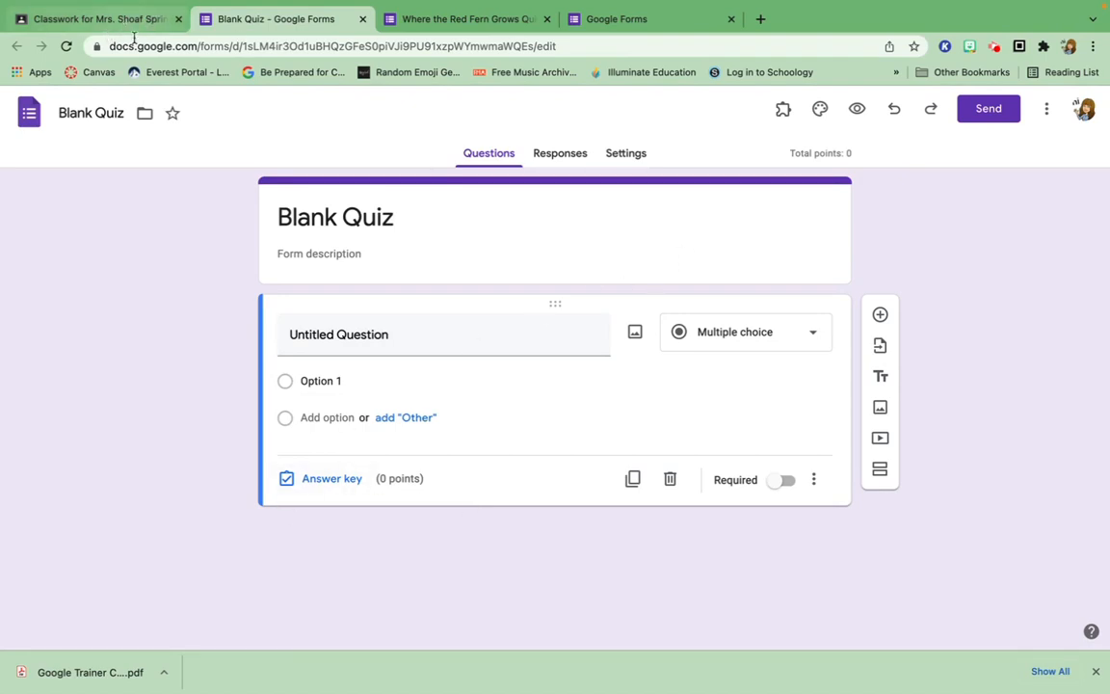
{"action": "left_click", "coordinate": [159, 19]}
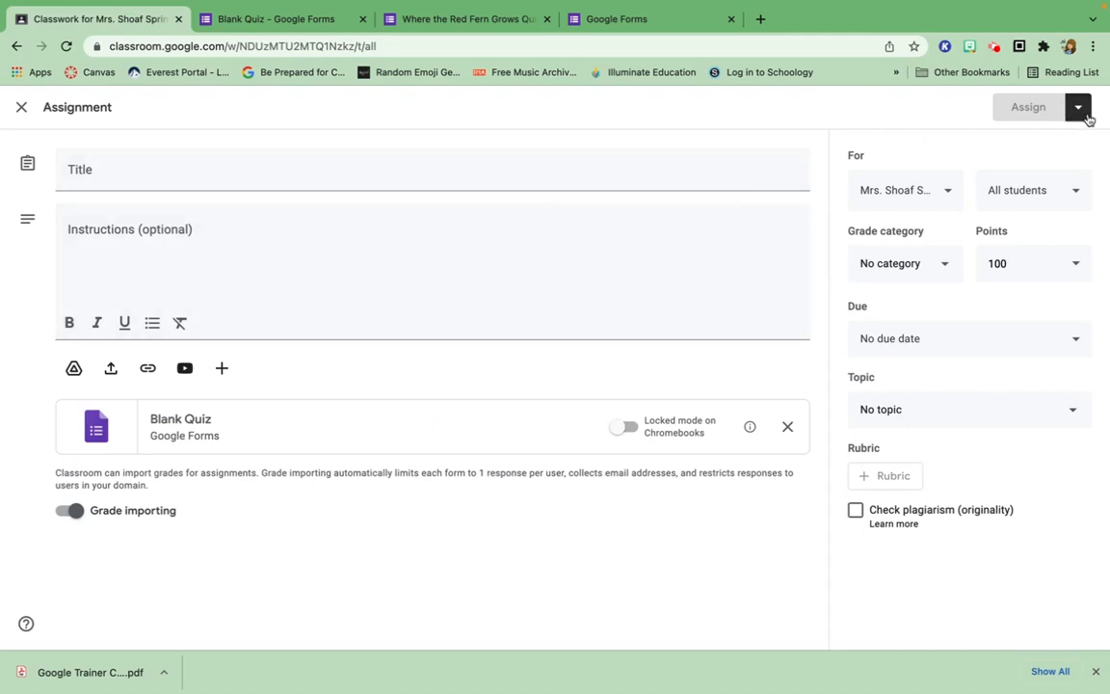
{"action": "left_click", "coordinate": [364, 19]}
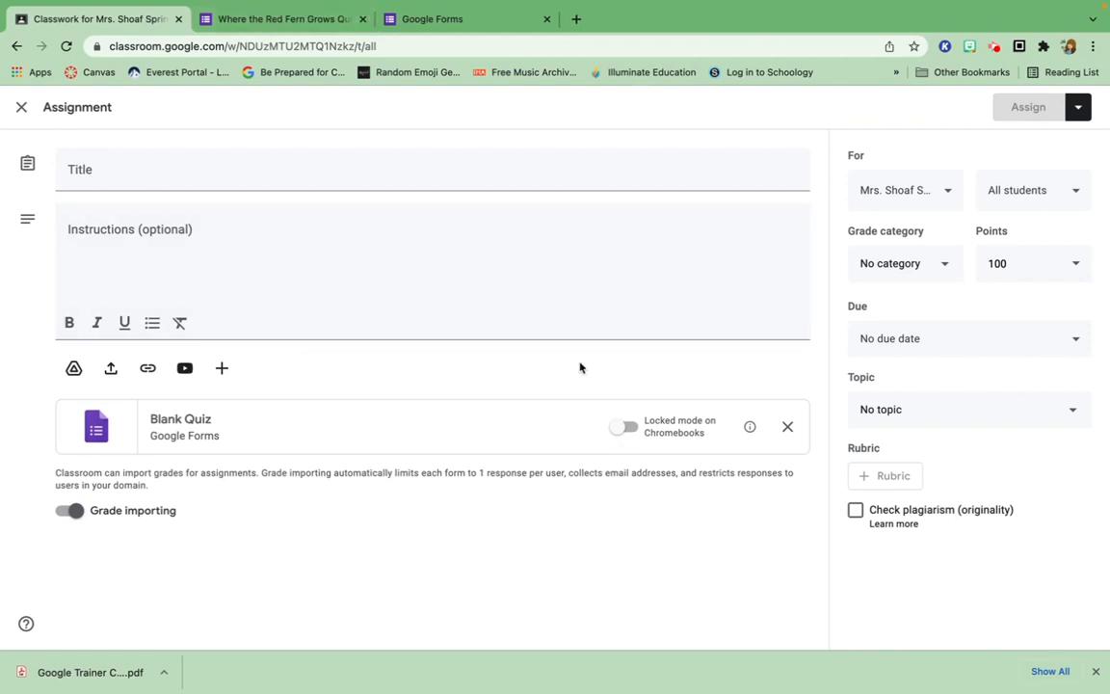
{"action": "left_click", "coordinate": [19, 108]}
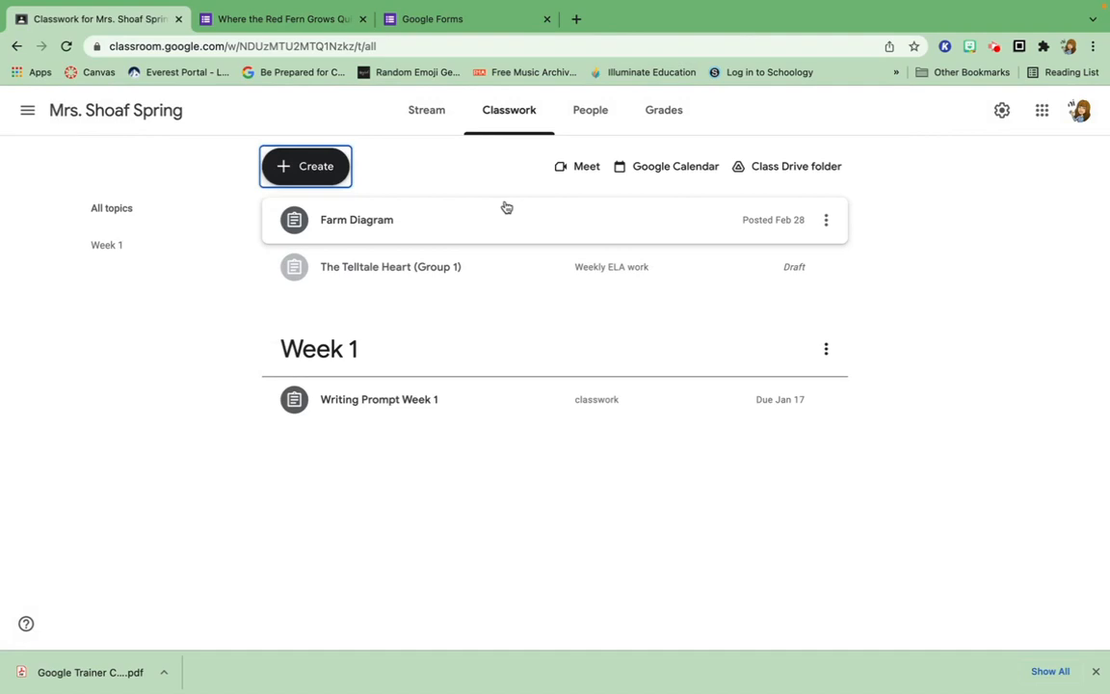
- Start a new quiz assignment and remove the blank quiz form attached to it
{"action": "left_click", "coordinate": [330, 171]}
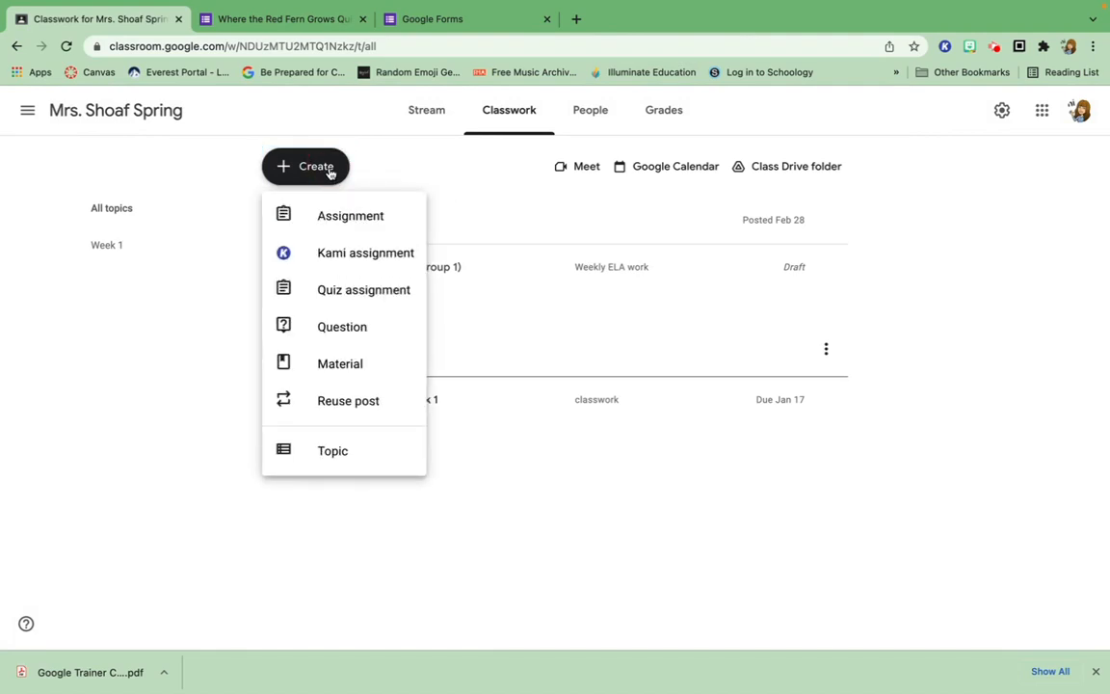
{"action": "left_click", "coordinate": [330, 292]}
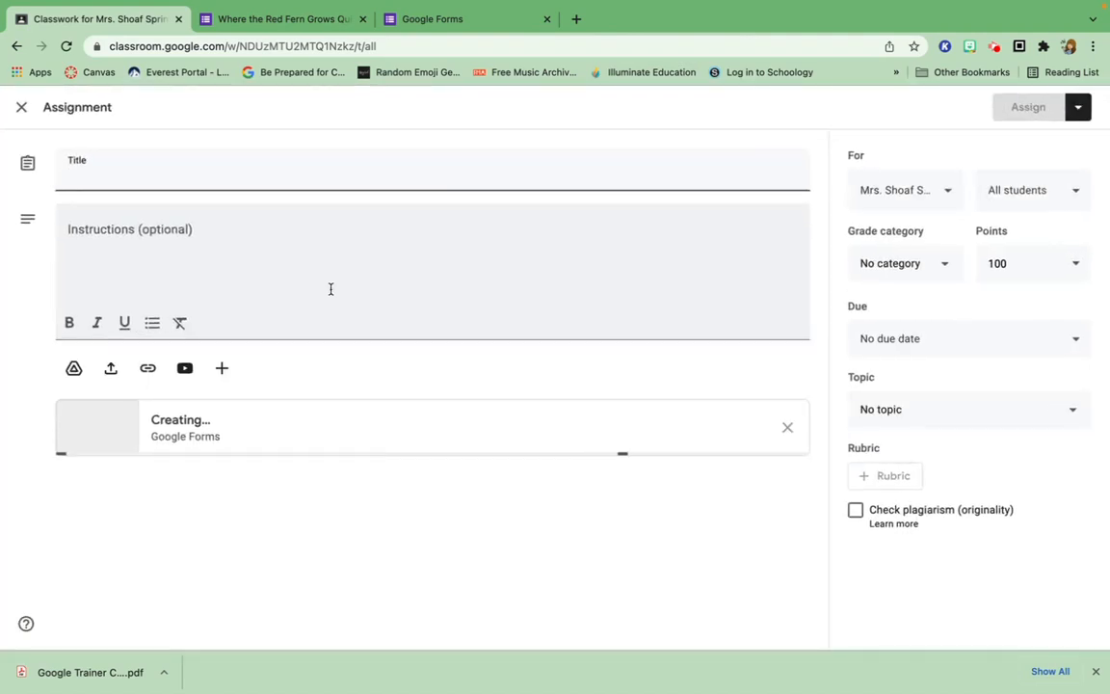
{"action": "left_click", "coordinate": [789, 427]}
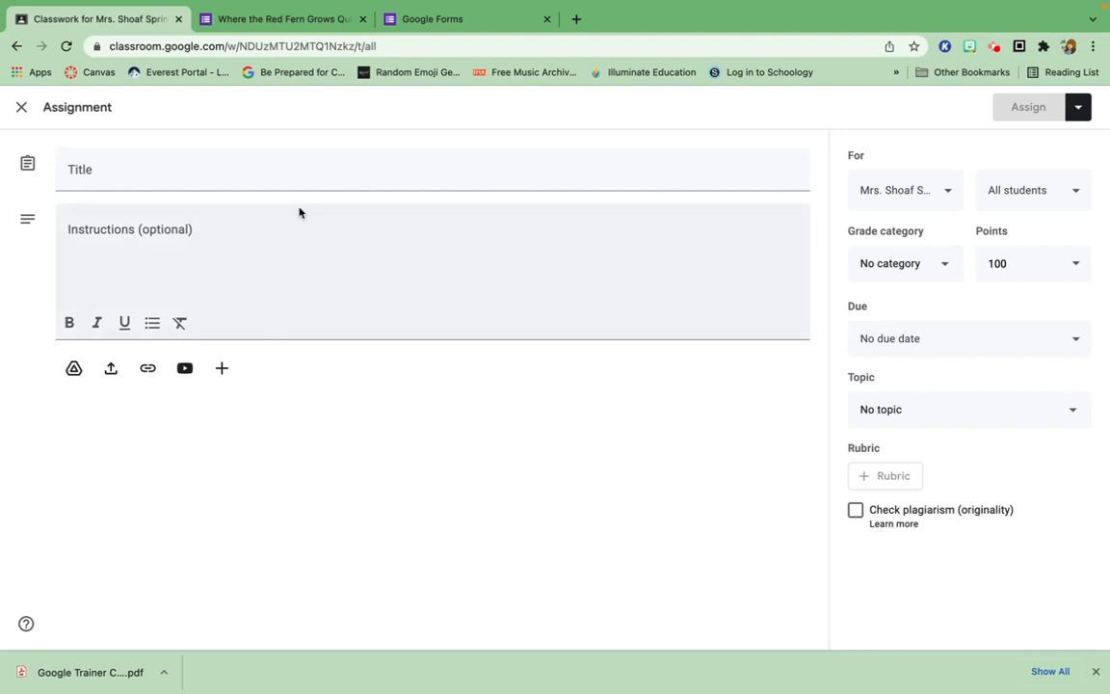
- Open the Where the Red Fern Grows Quiz in Google Forms, review its questions, and make the form a quiz
{"action": "left_click", "coordinate": [321, 23]}
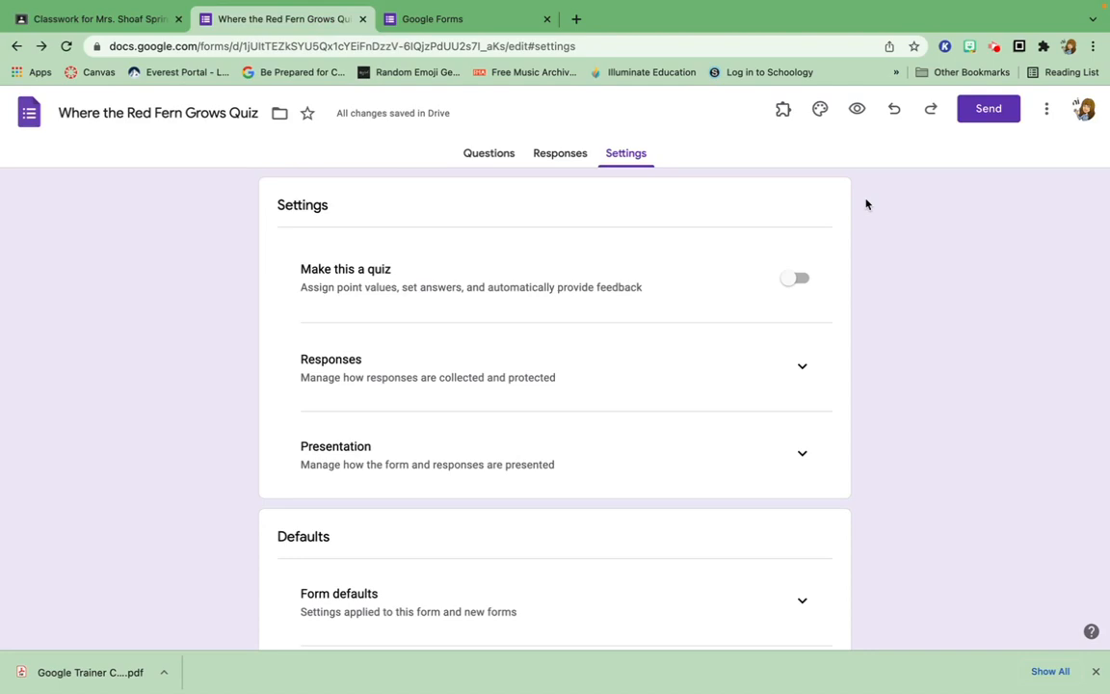
{"action": "left_click", "coordinate": [477, 153]}
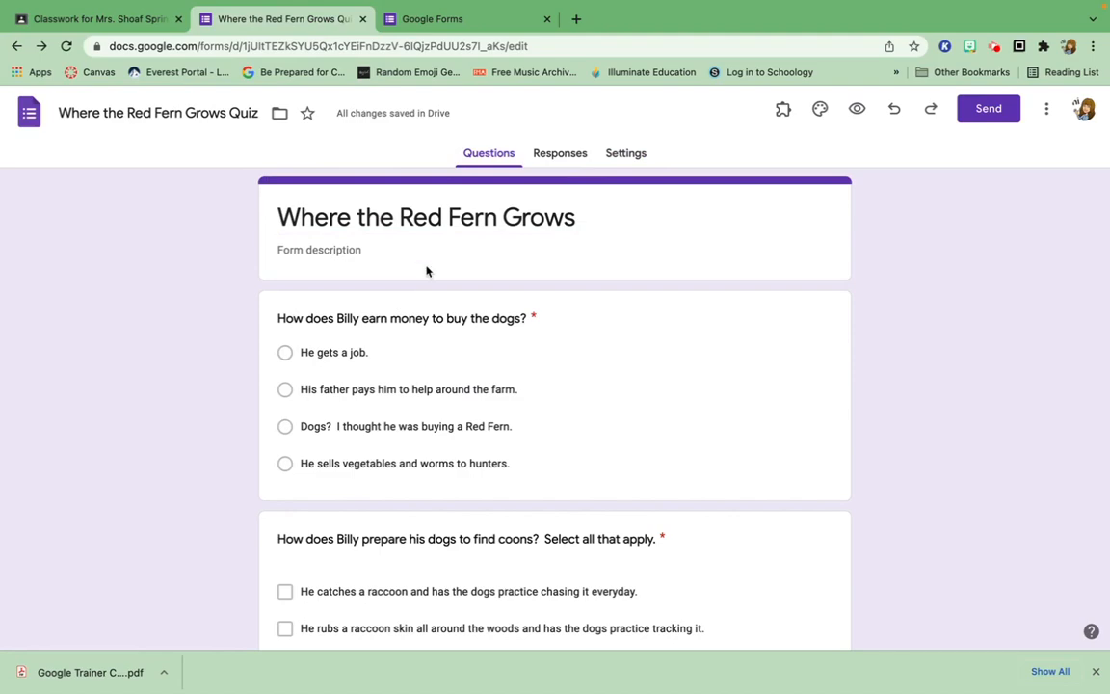
{"action": "scroll", "coordinate": [426, 269], "scroll_direction": "down", "scroll_amount": 5}
{"action": "scroll", "coordinate": [426, 270], "scroll_direction": "up", "scroll_amount": 5}
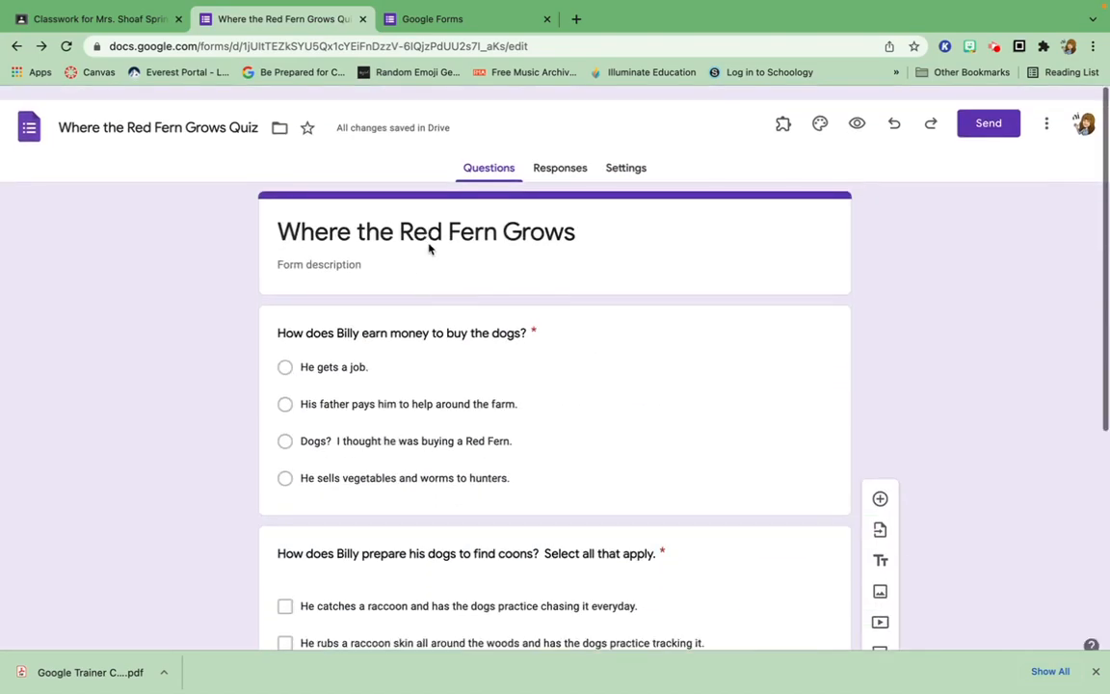
{"action": "left_click", "coordinate": [636, 156]}
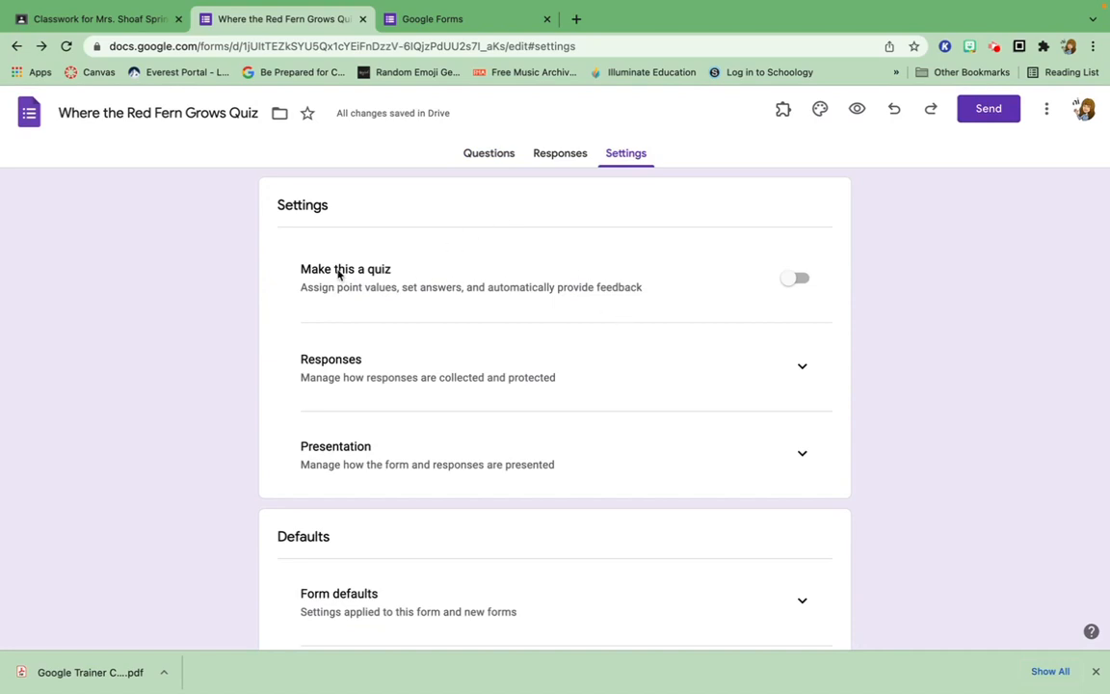
{"action": "left_click", "coordinate": [798, 280]}
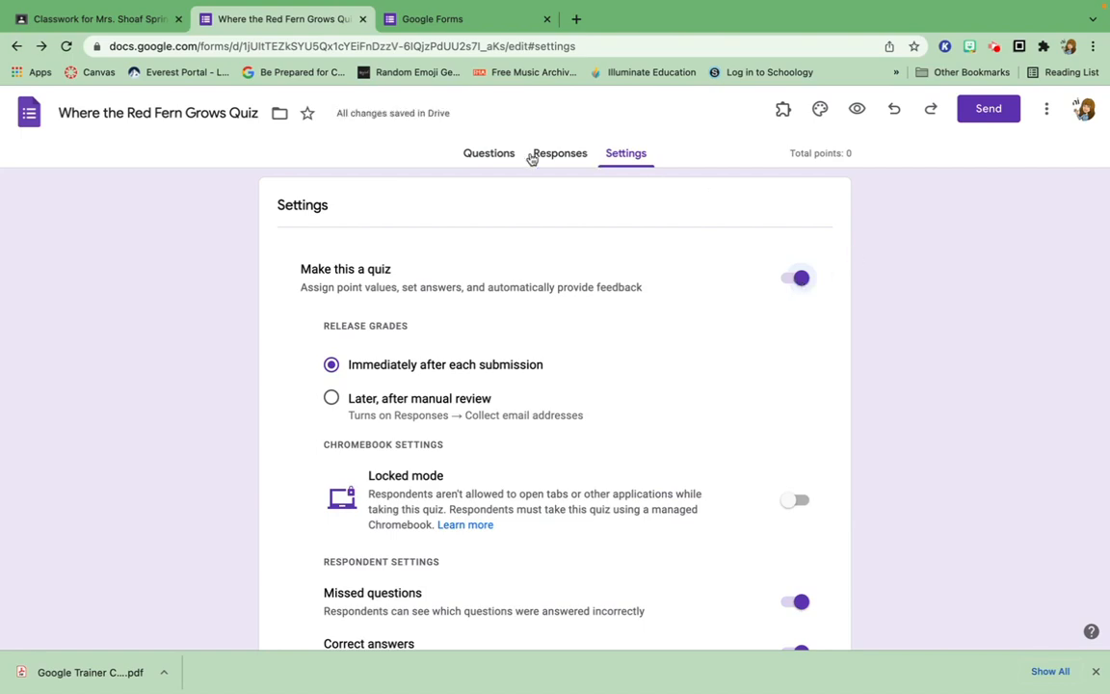
- Set grade release to Later, after manual review, and turn on Locked mode for Chromebooks
{"action": "scroll", "coordinate": [586, 287], "scroll_direction": "down", "scroll_amount": 3}
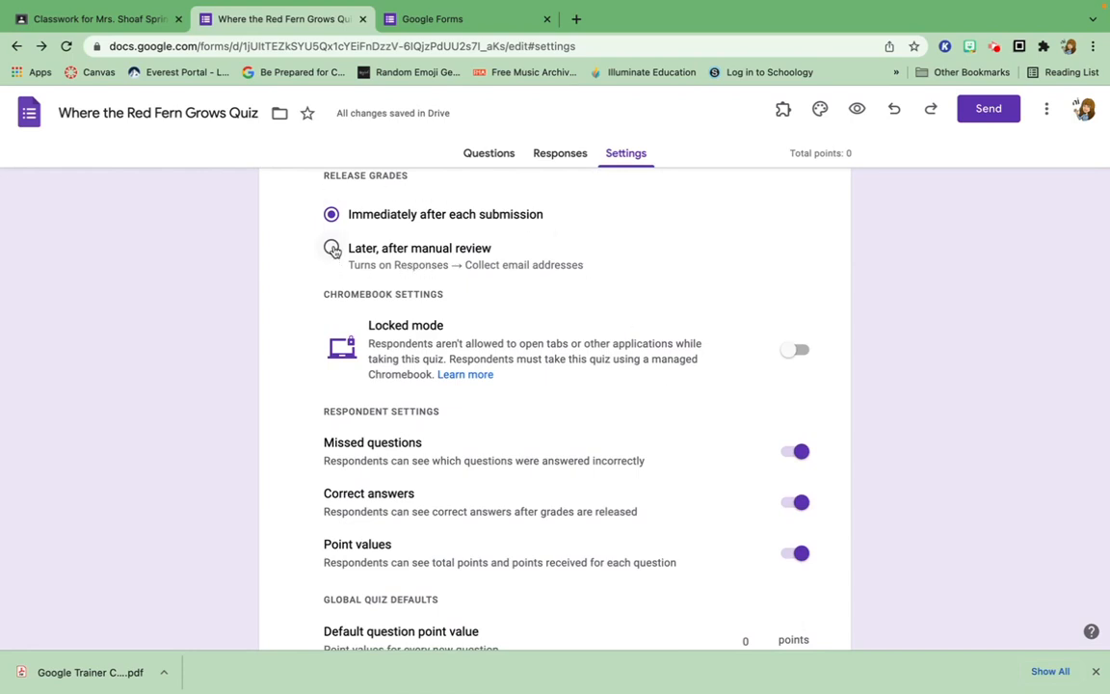
{"action": "scroll", "coordinate": [332, 260], "scroll_direction": "up", "scroll_amount": 1}
{"action": "left_click", "coordinate": [331, 286]}
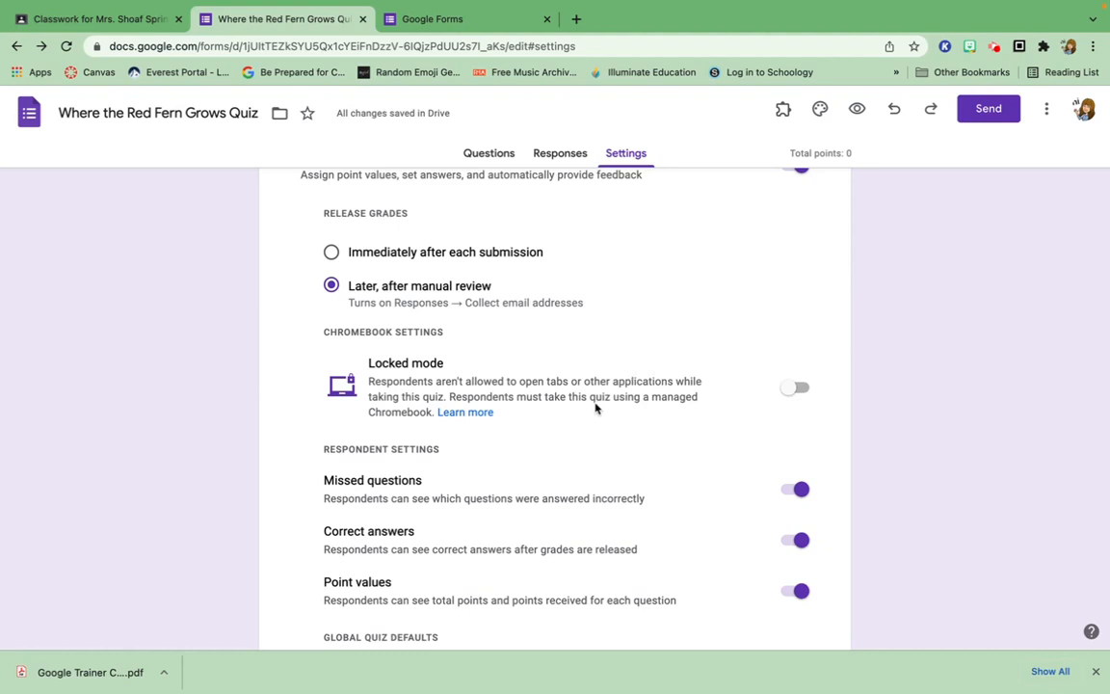
{"action": "left_click", "coordinate": [799, 390]}
- Switch to Google Classroom and attach the Where the Red Fern Grows Quiz from Google Drive to the open assignment
{"action": "mouse_move", "coordinate": [87, 6]}
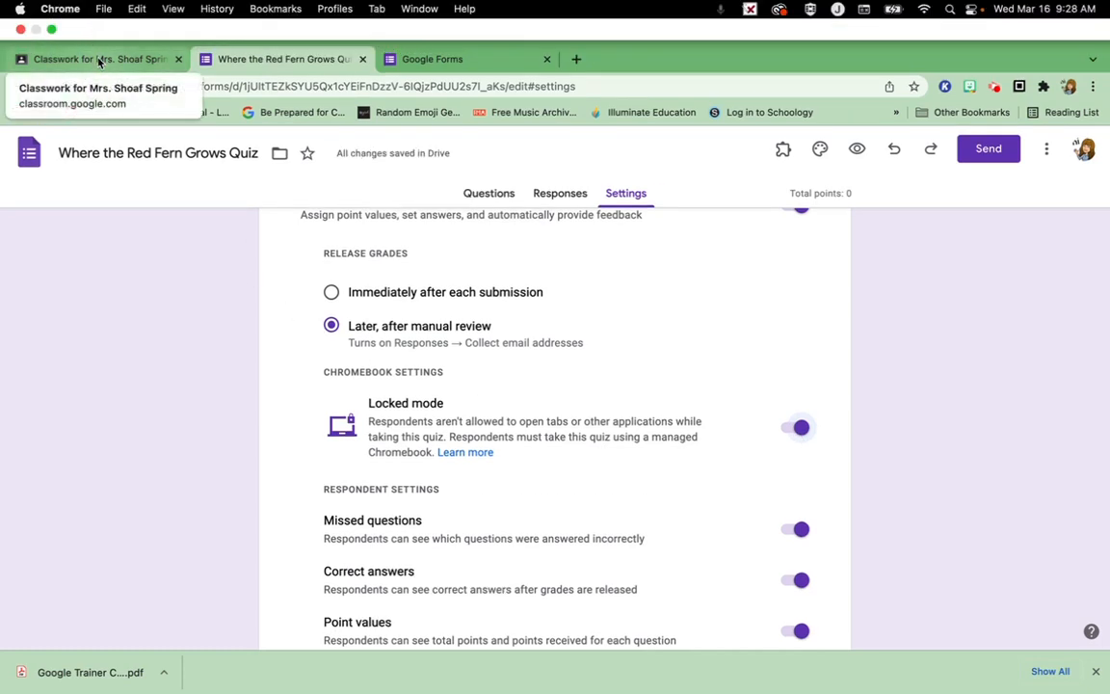
{"action": "left_click", "coordinate": [100, 59]}
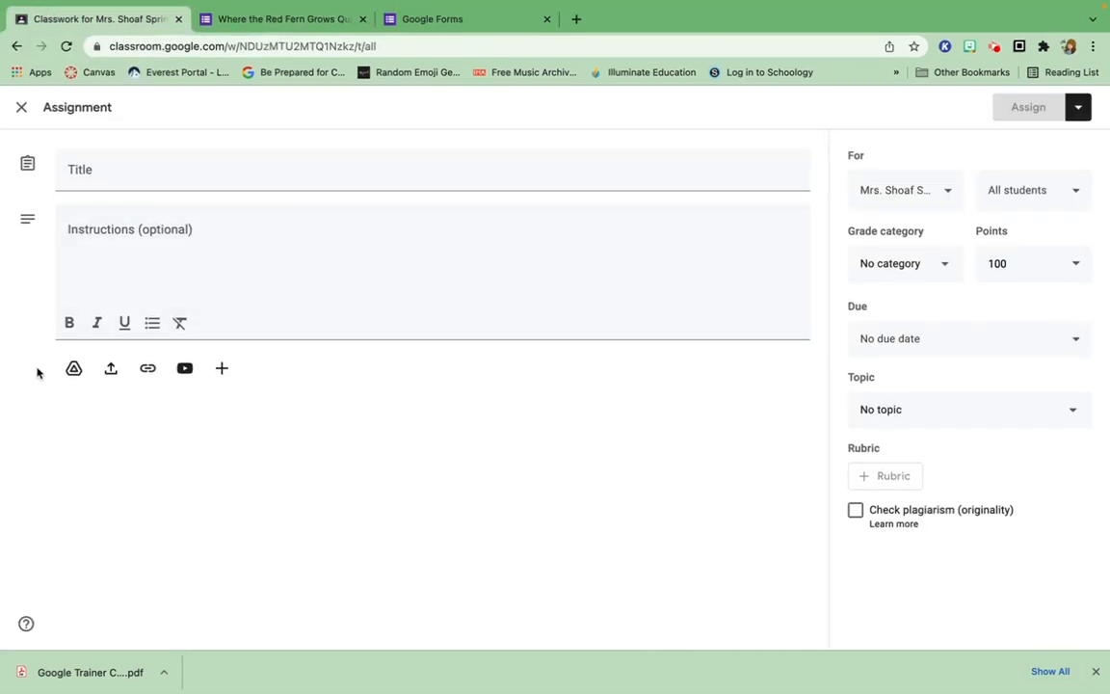
{"action": "left_click", "coordinate": [74, 369]}
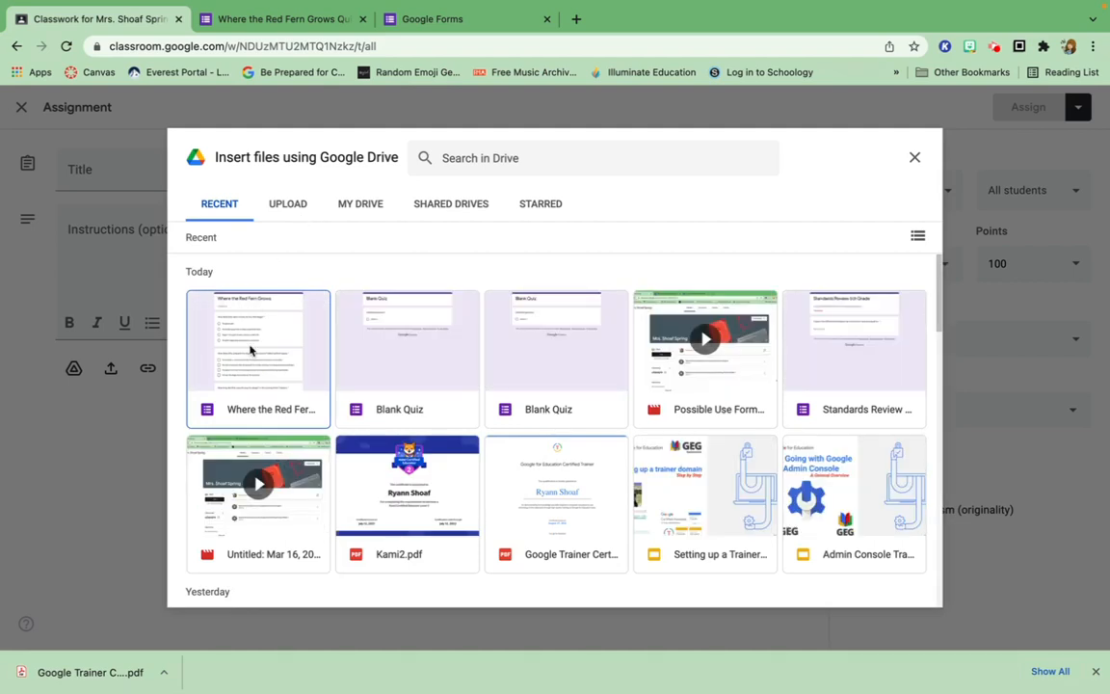
{"action": "left_click", "coordinate": [237, 328]}
{"action": "left_click", "coordinate": [902, 588]}
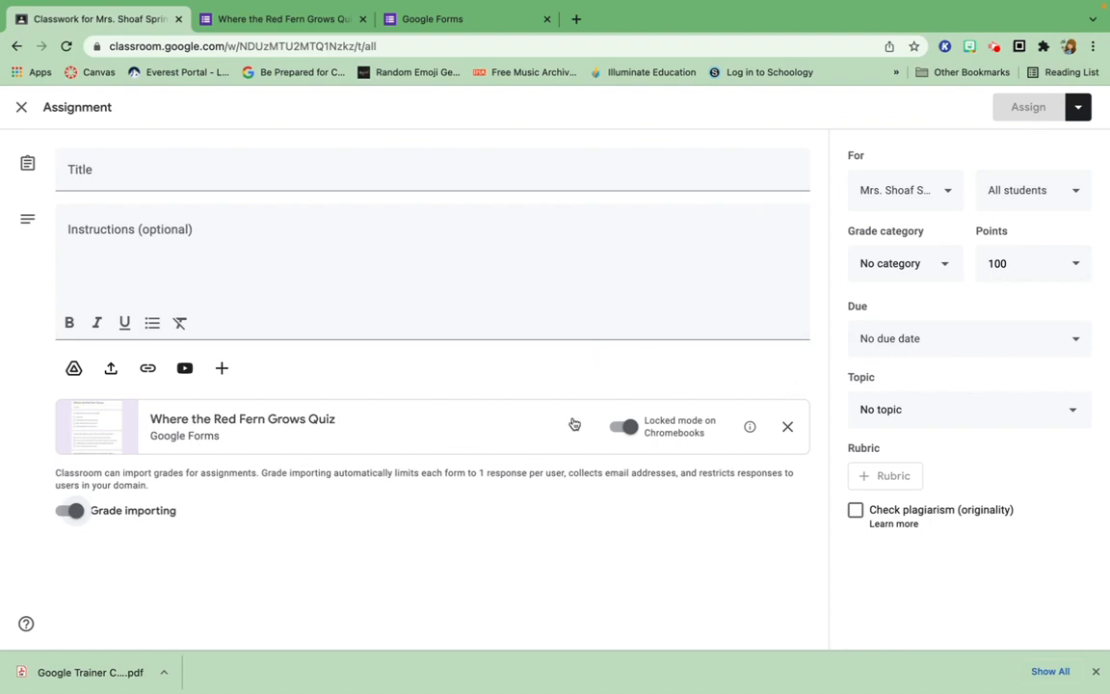
- Remove the attached quiz form and close the unposted assignment
{"action": "left_click", "coordinate": [784, 430]}
{"action": "left_click", "coordinate": [23, 108]}
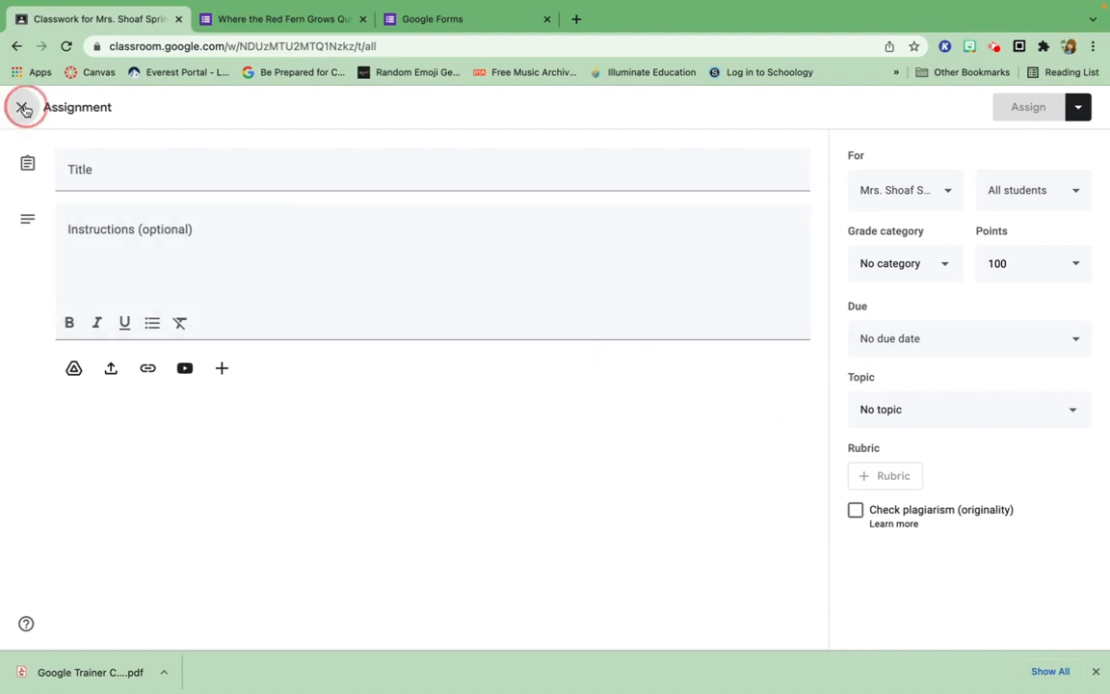
- Switch to Google Forms, create a Blank Quiz, and review its quiz settings through the default question point value
{"action": "left_click", "coordinate": [496, 27]}
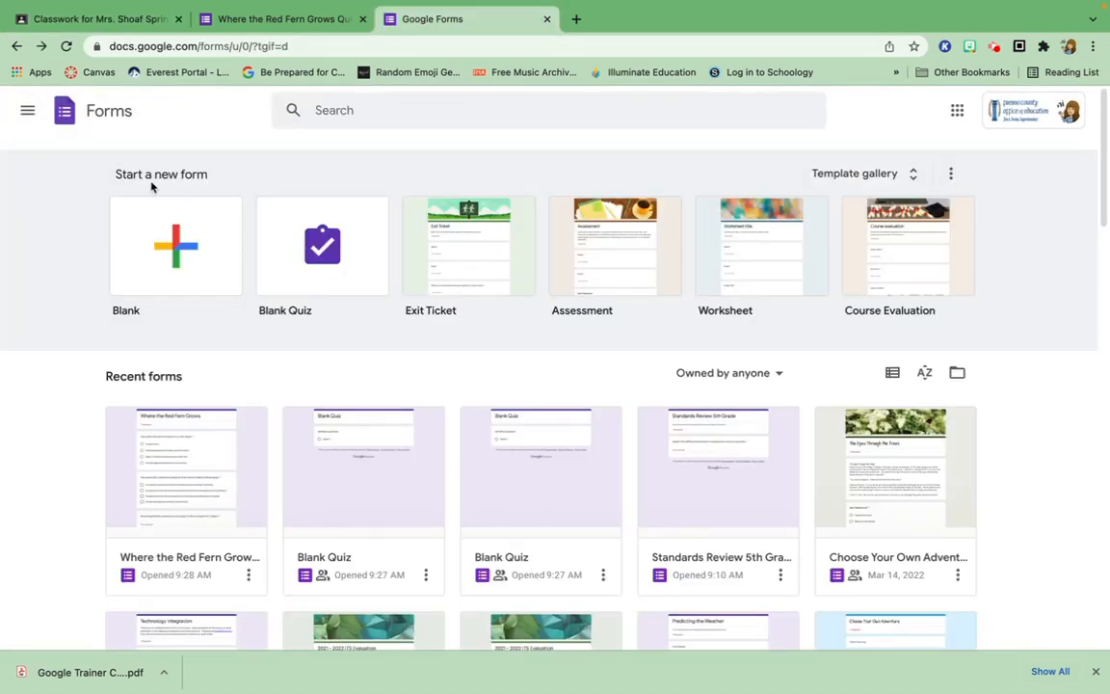
{"action": "left_click", "coordinate": [315, 264]}
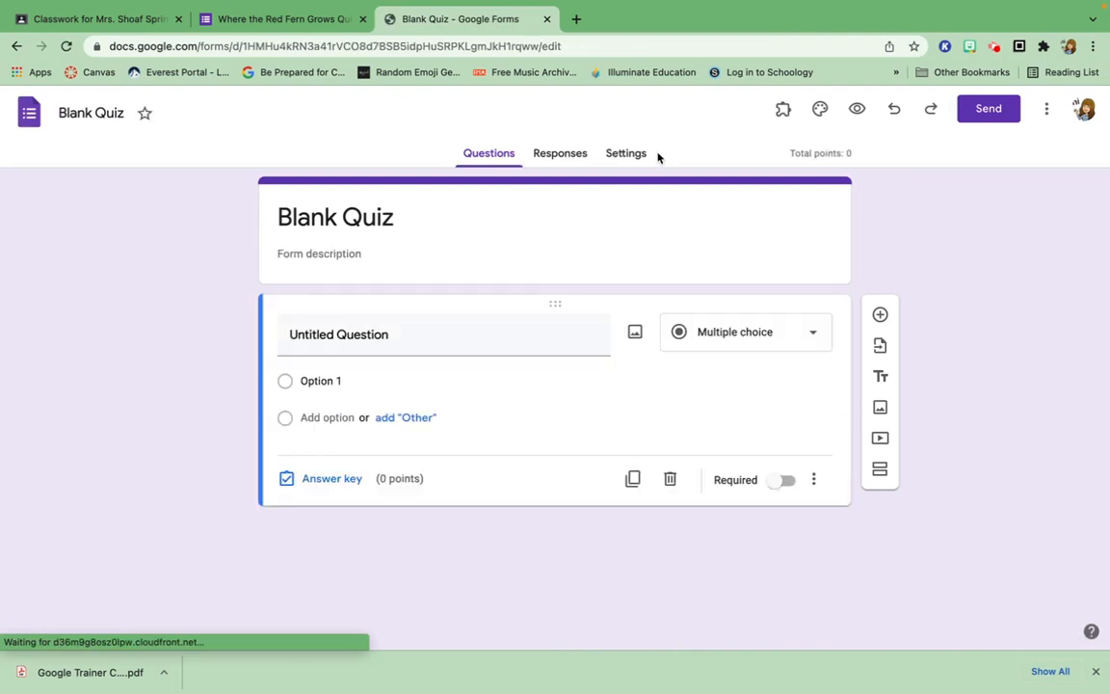
{"action": "left_click", "coordinate": [629, 154]}
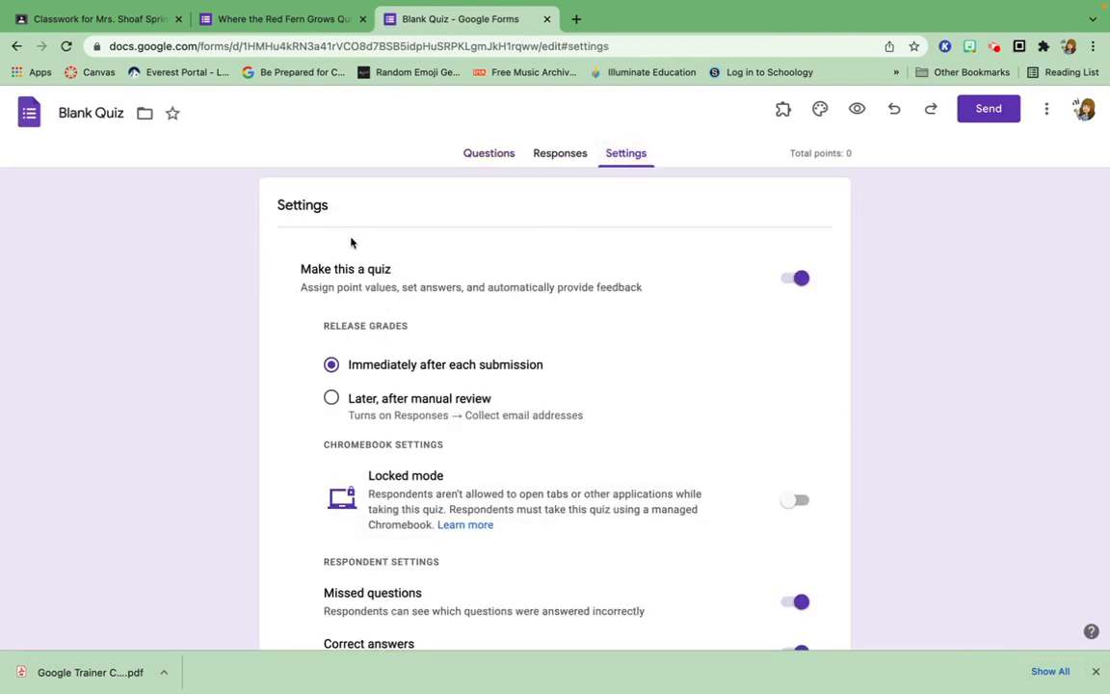
{"action": "scroll", "coordinate": [688, 360], "scroll_direction": "down", "scroll_amount": 3}
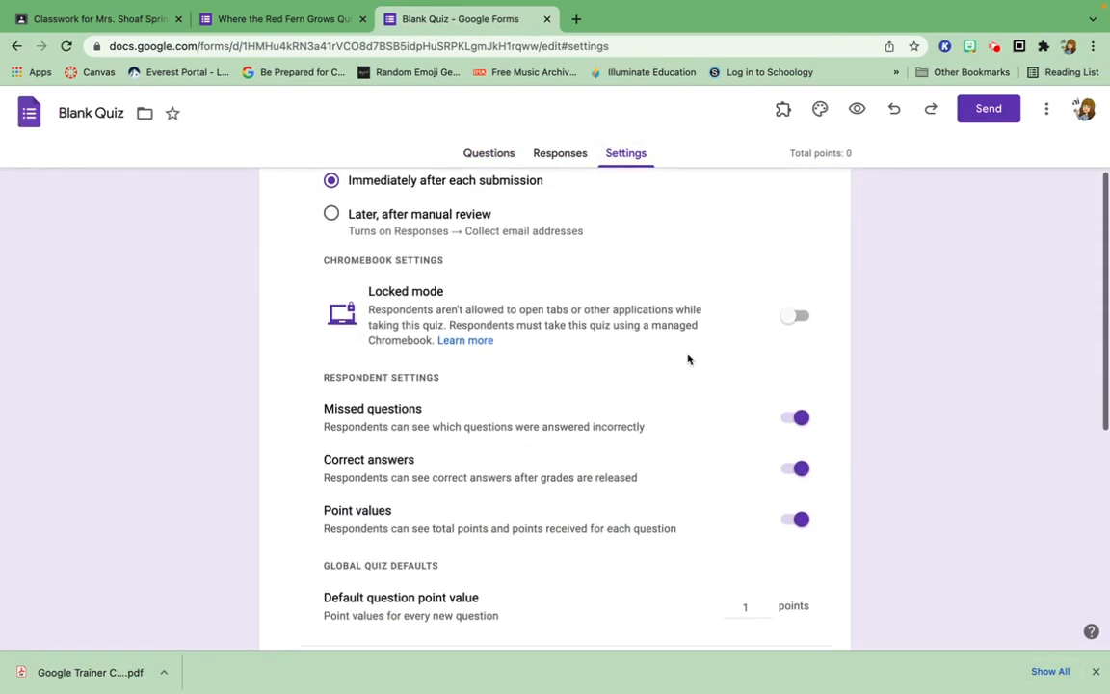
{"action": "scroll", "coordinate": [688, 360], "scroll_direction": "down", "scroll_amount": 4}
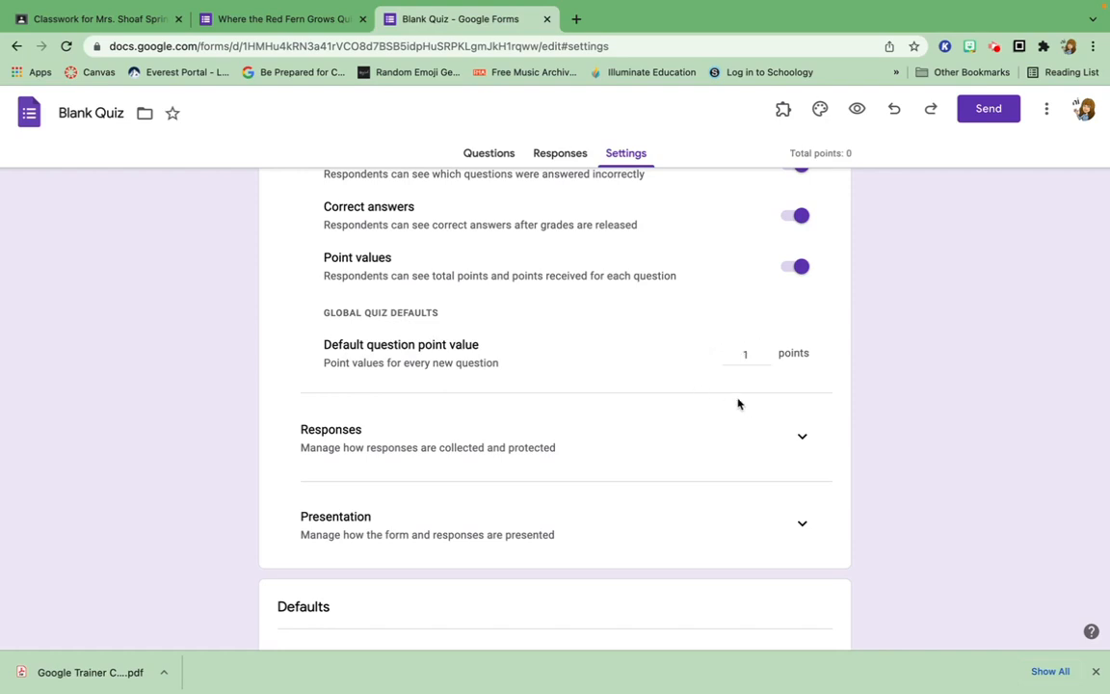
- Set the untitled question's value to 3 points in its answer key
{"action": "left_click", "coordinate": [477, 154]}
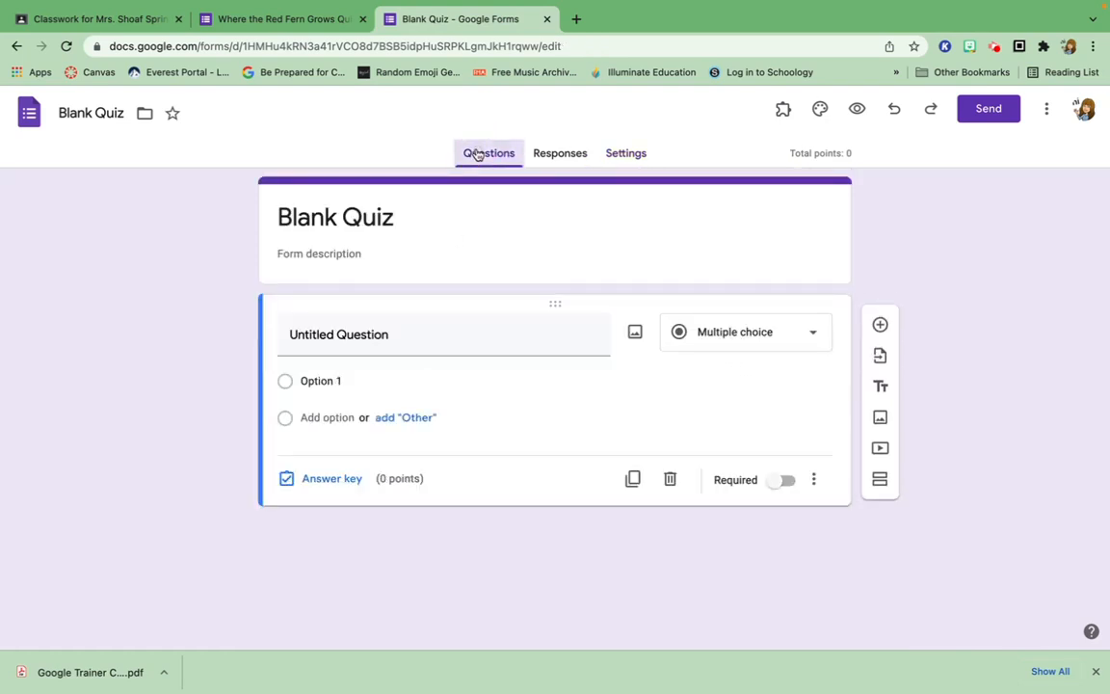
{"action": "left_click", "coordinate": [332, 479]}
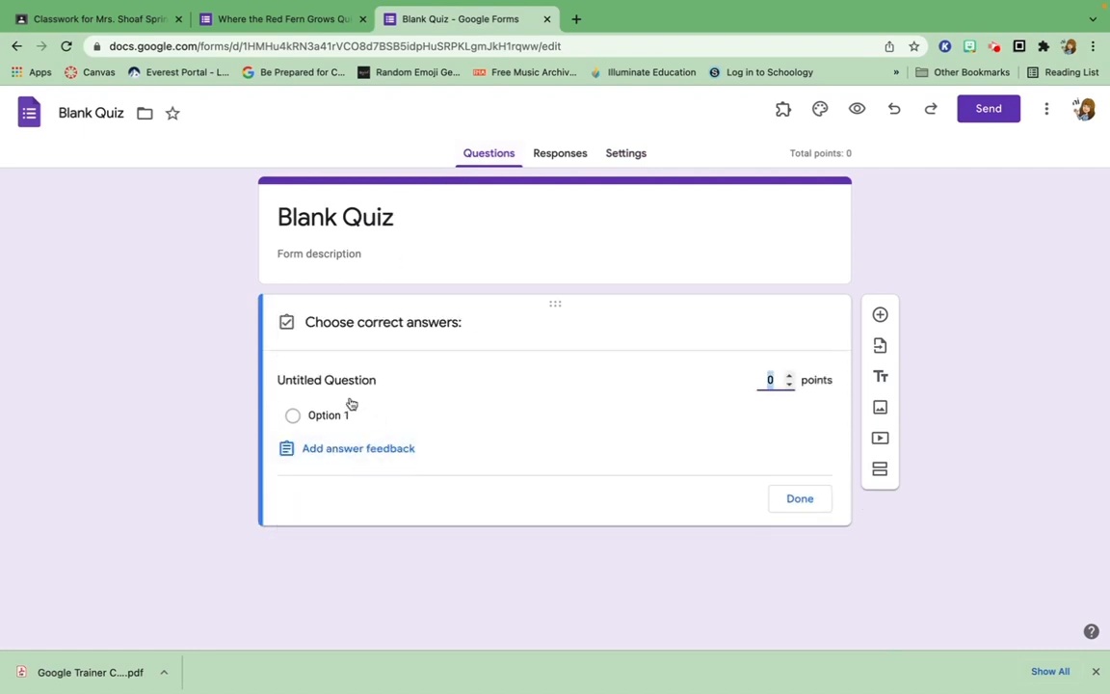
{"action": "left_click", "coordinate": [790, 377]}
{"action": "left_click", "coordinate": [789, 377]}
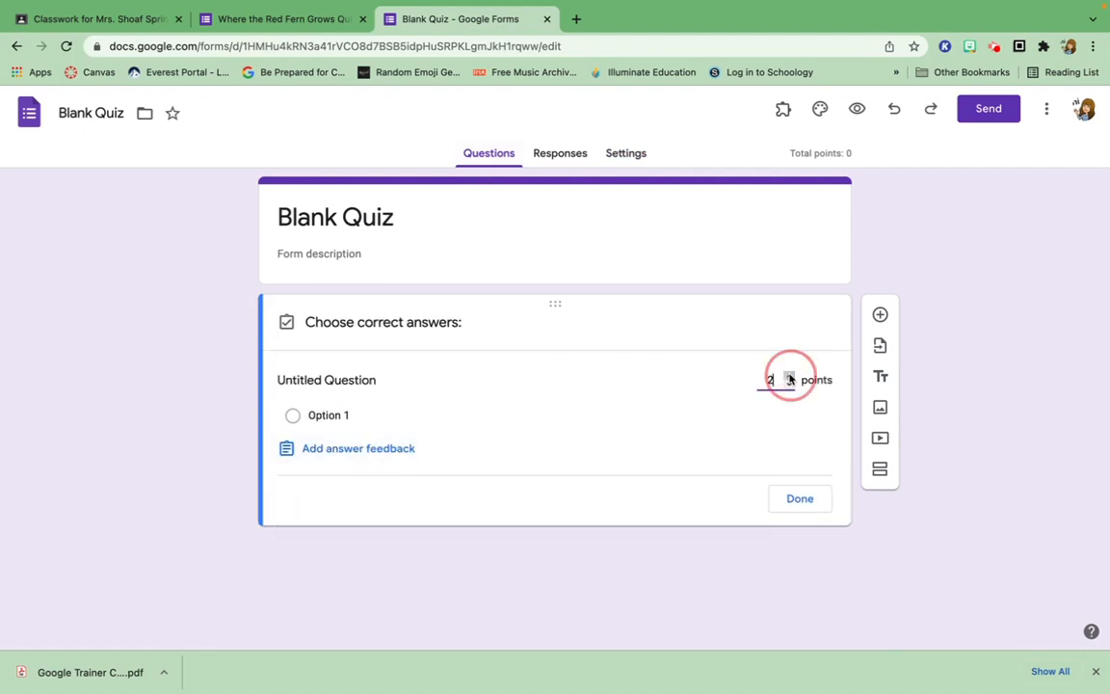
{"action": "left_click", "coordinate": [789, 376]}
{"action": "left_click", "coordinate": [800, 497]}
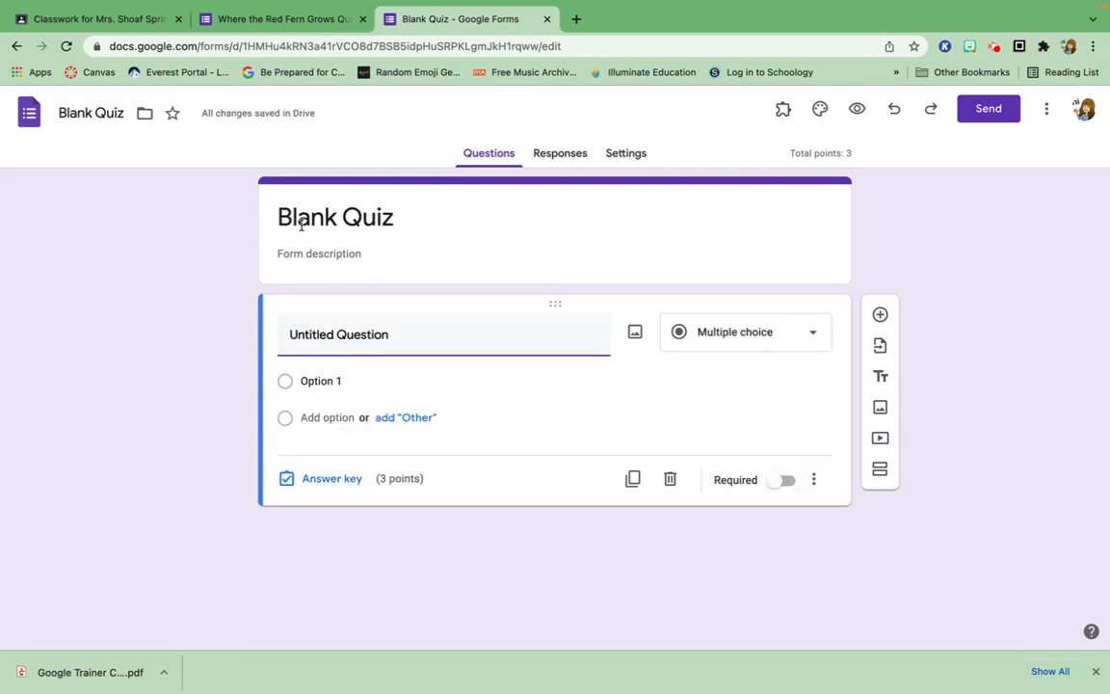
- Switch to Google Classroom, start a new quiz assignment, and remove its automatically attached blank quiz
{"action": "left_click", "coordinate": [102, 20]}
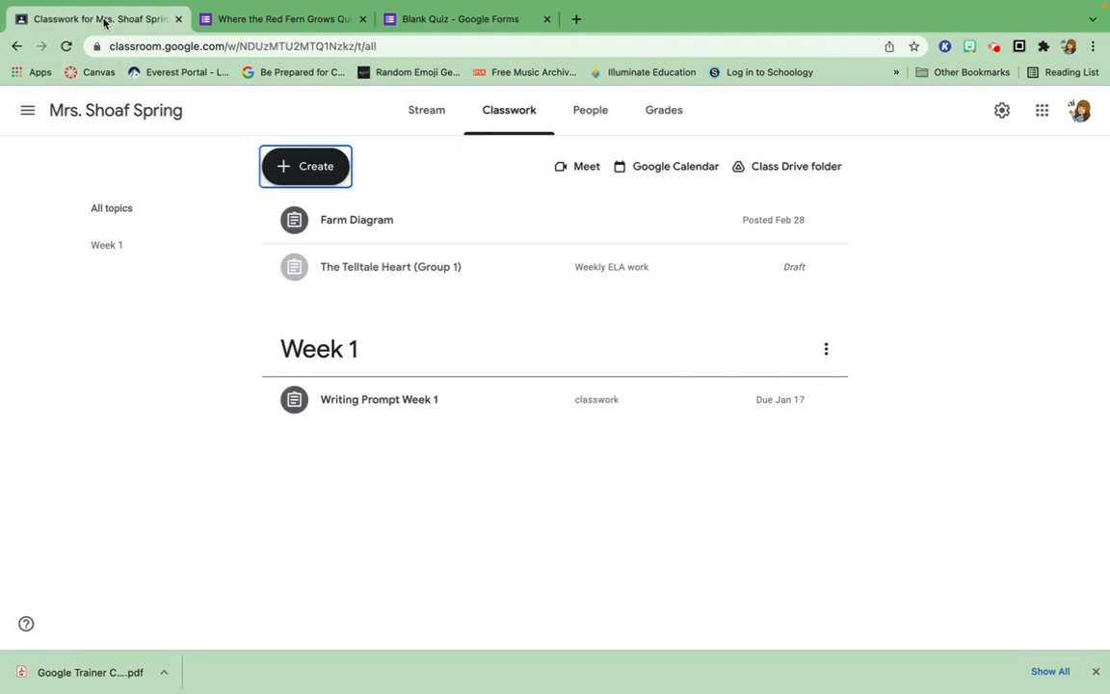
{"action": "left_click", "coordinate": [307, 167]}
{"action": "left_click", "coordinate": [339, 289]}
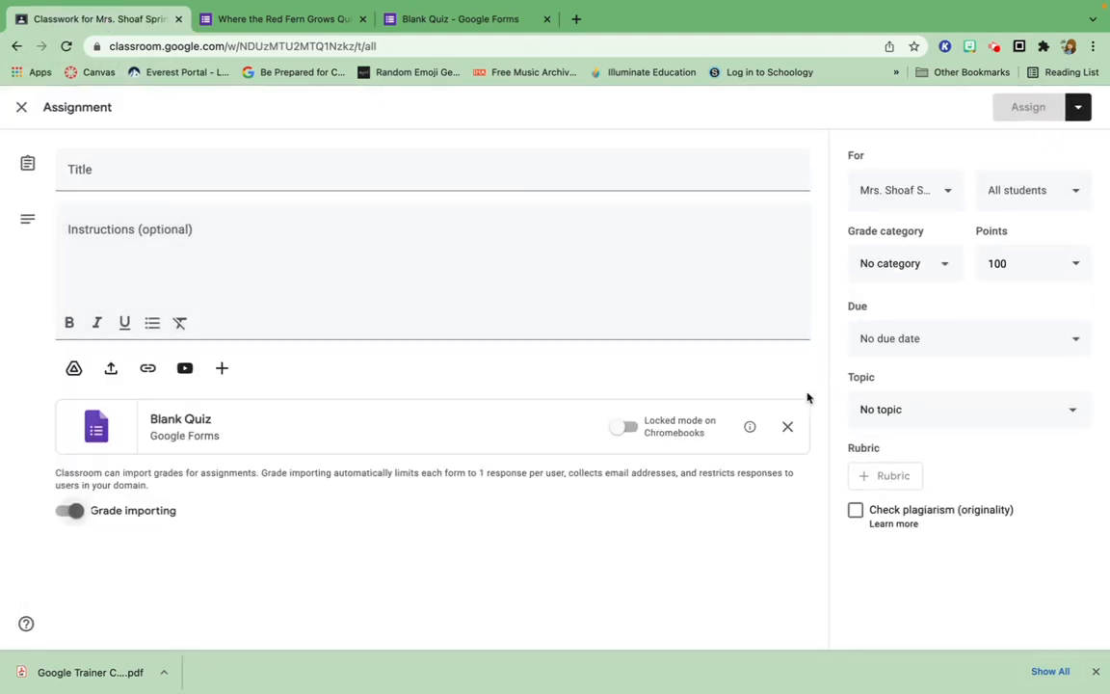
{"action": "left_click", "coordinate": [788, 429]}
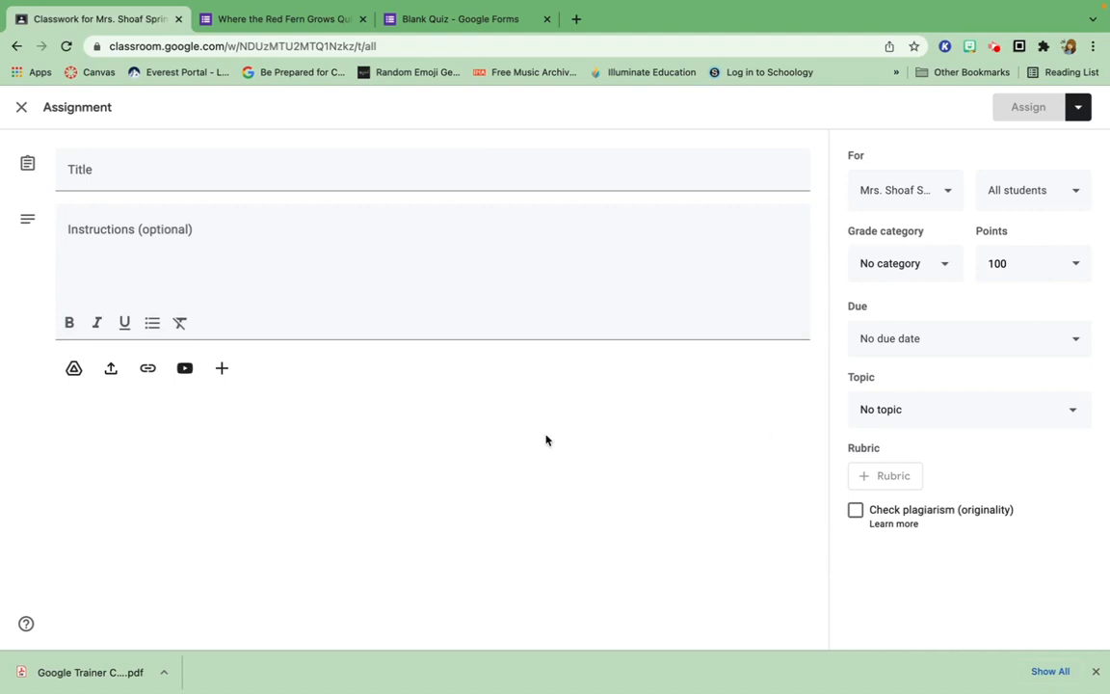
- Attach the most recent Blank Quiz form from Google Drive to the assignment
{"action": "left_click", "coordinate": [74, 368]}
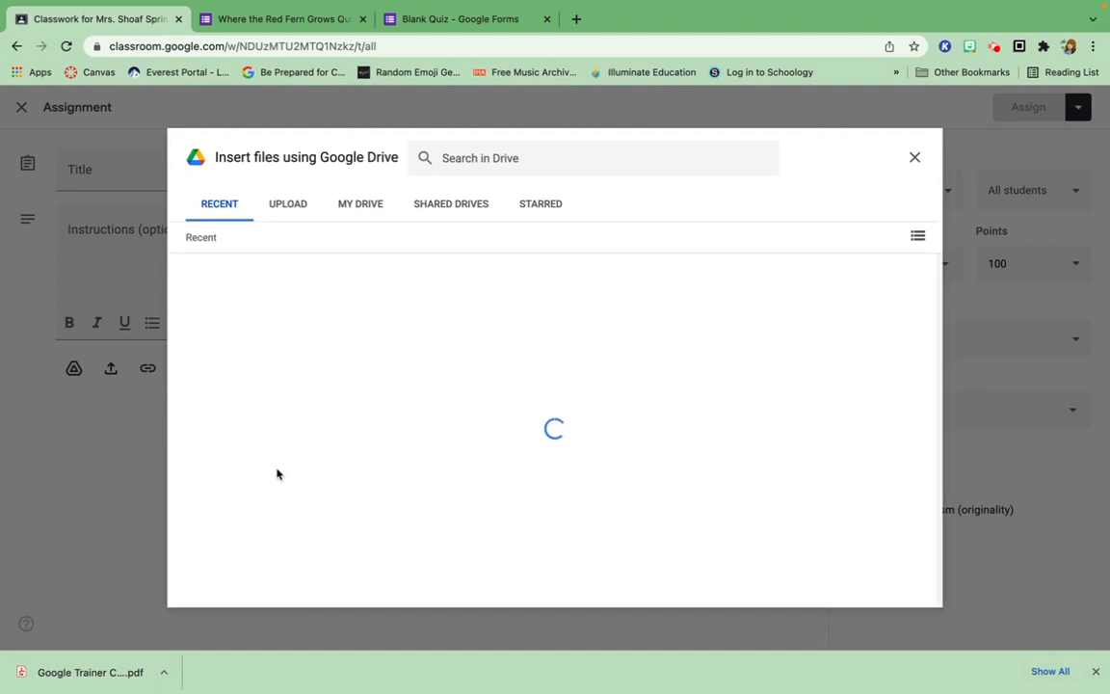
{"action": "left_click", "coordinate": [258, 338]}
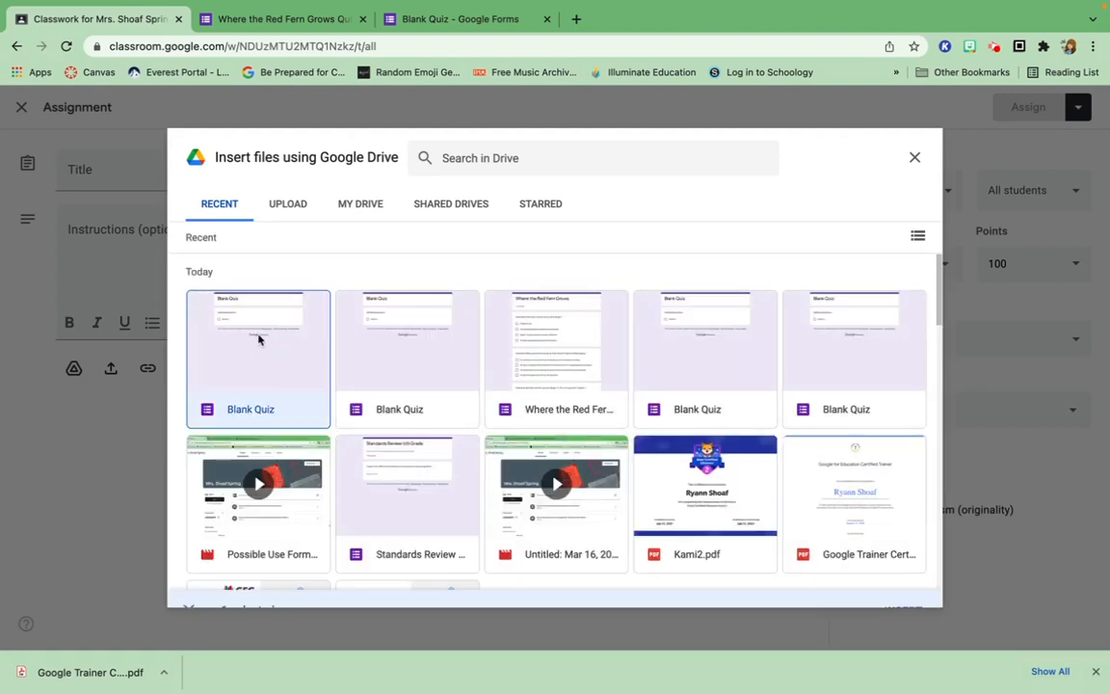
{"action": "left_click", "coordinate": [902, 587]}
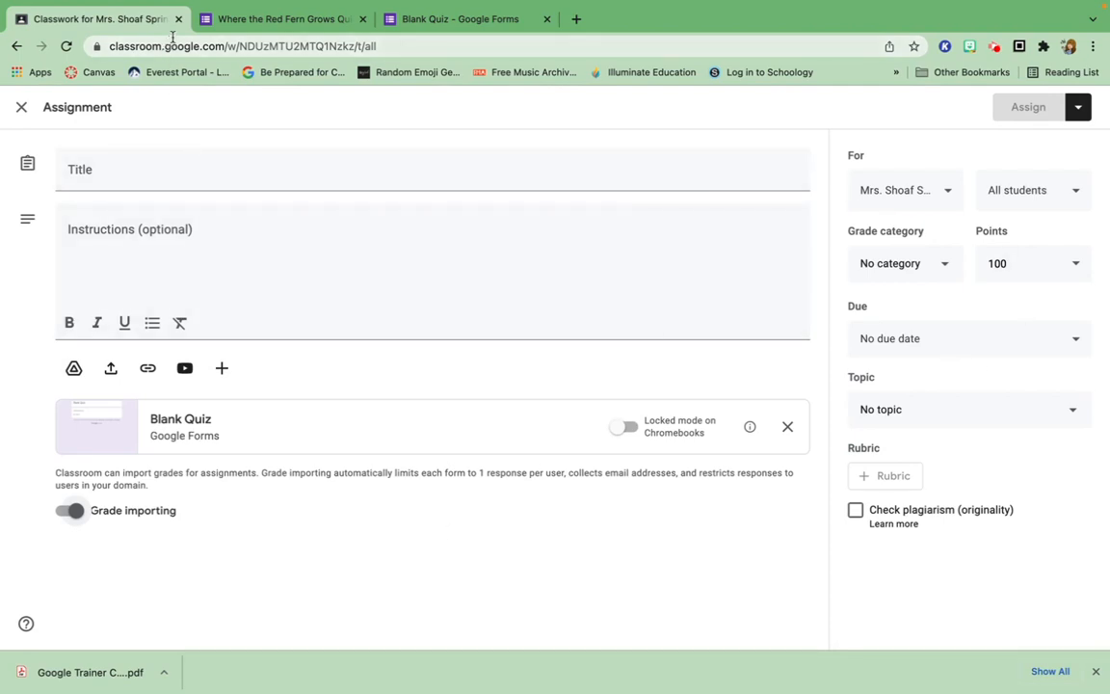
- Switch to the Where the Red Fern Grows Quiz in Google Forms and turn off its "Make this a quiz" setting
{"action": "left_click", "coordinate": [274, 21]}
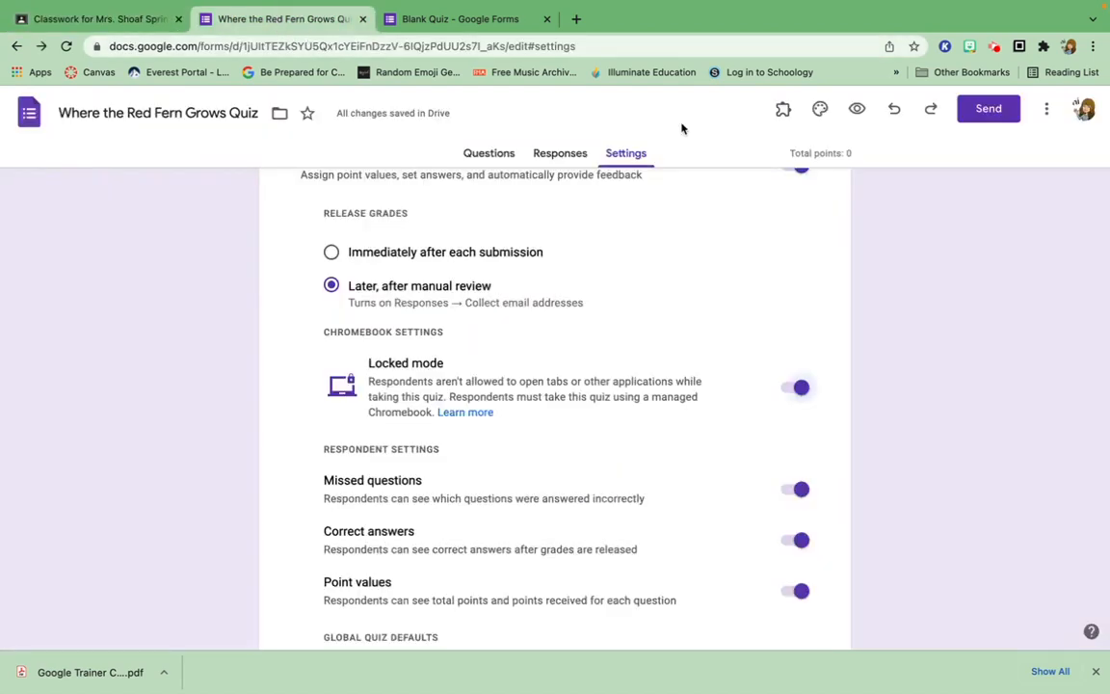
{"action": "scroll", "coordinate": [674, 243], "scroll_direction": "up", "scroll_amount": 3}
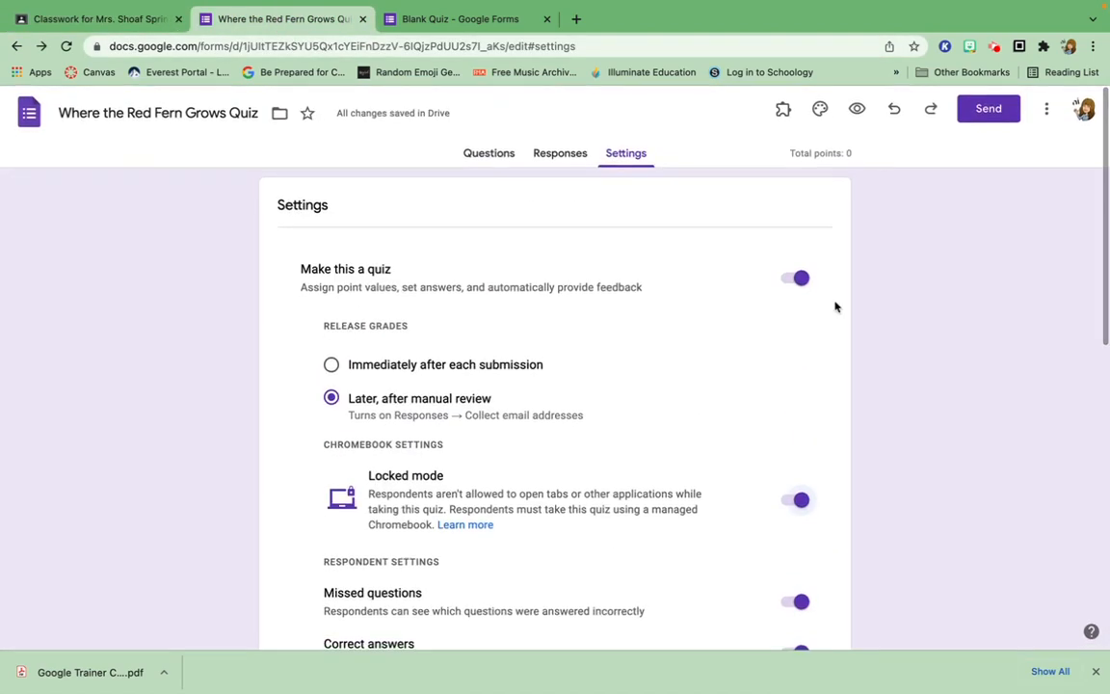
{"action": "left_click", "coordinate": [787, 284]}
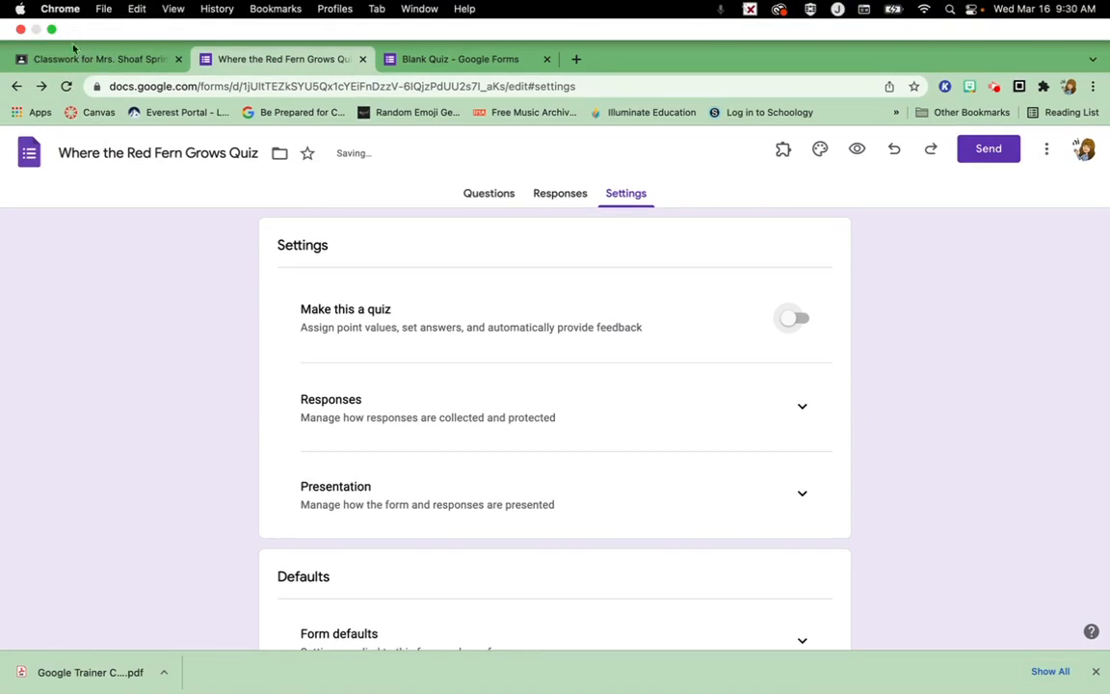
- Return to the Google Classroom assignment and replace the attached Blank Quiz with the Where the Red Fern Grows Quiz from Drive
{"action": "left_click", "coordinate": [74, 62]}
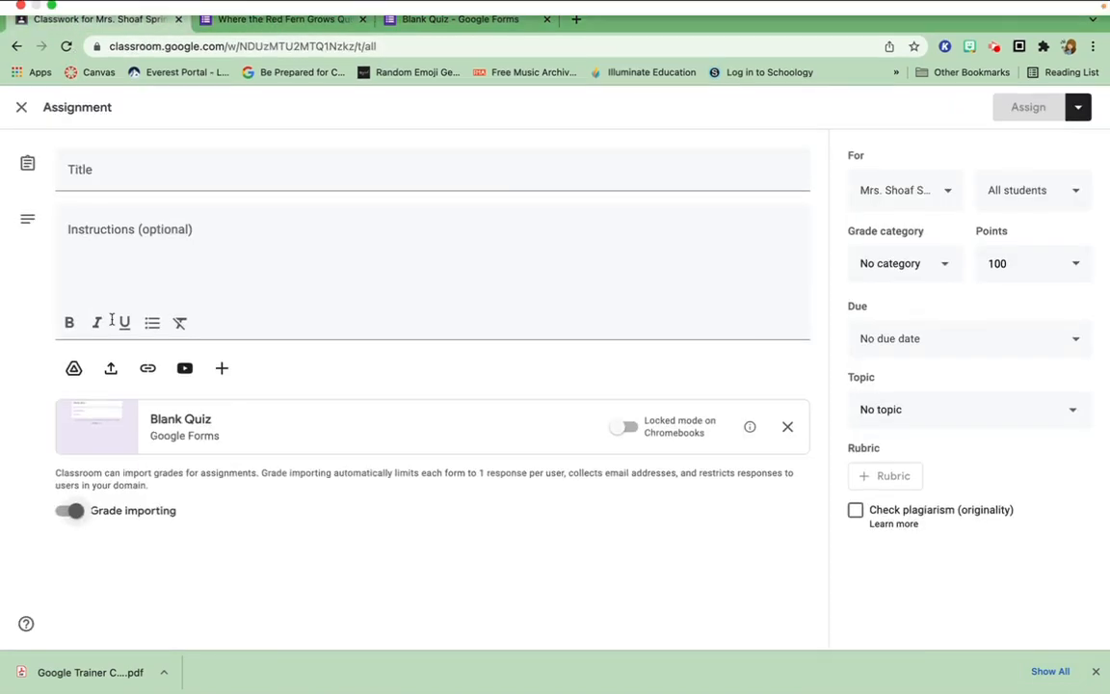
{"action": "left_click", "coordinate": [788, 428]}
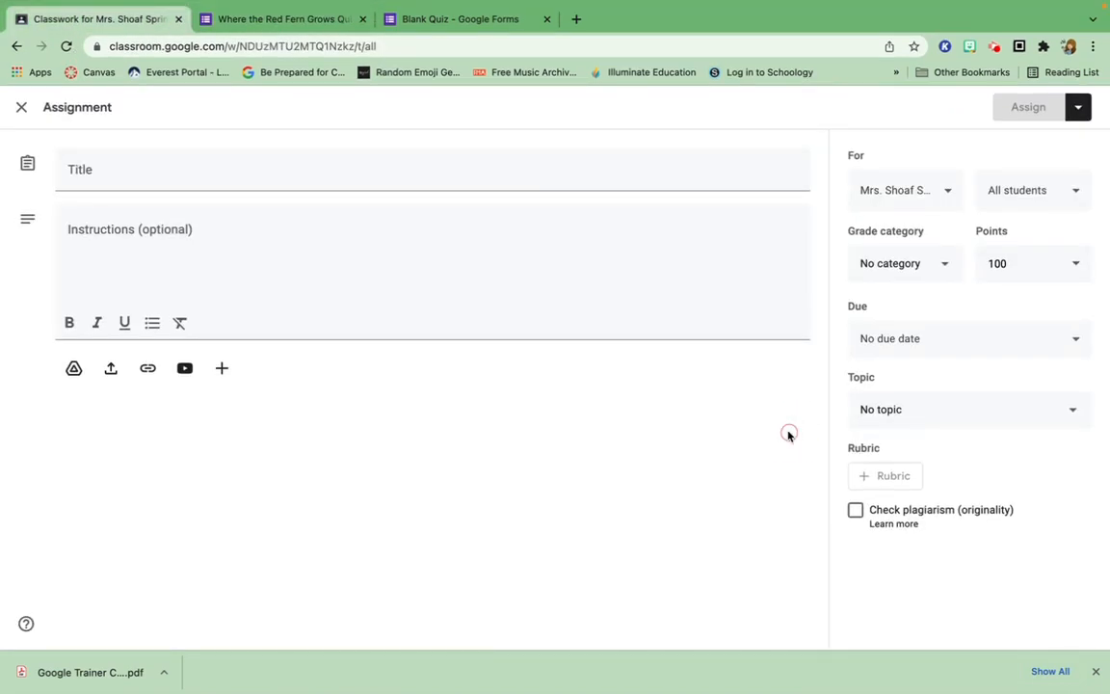
{"action": "left_click", "coordinate": [74, 369]}
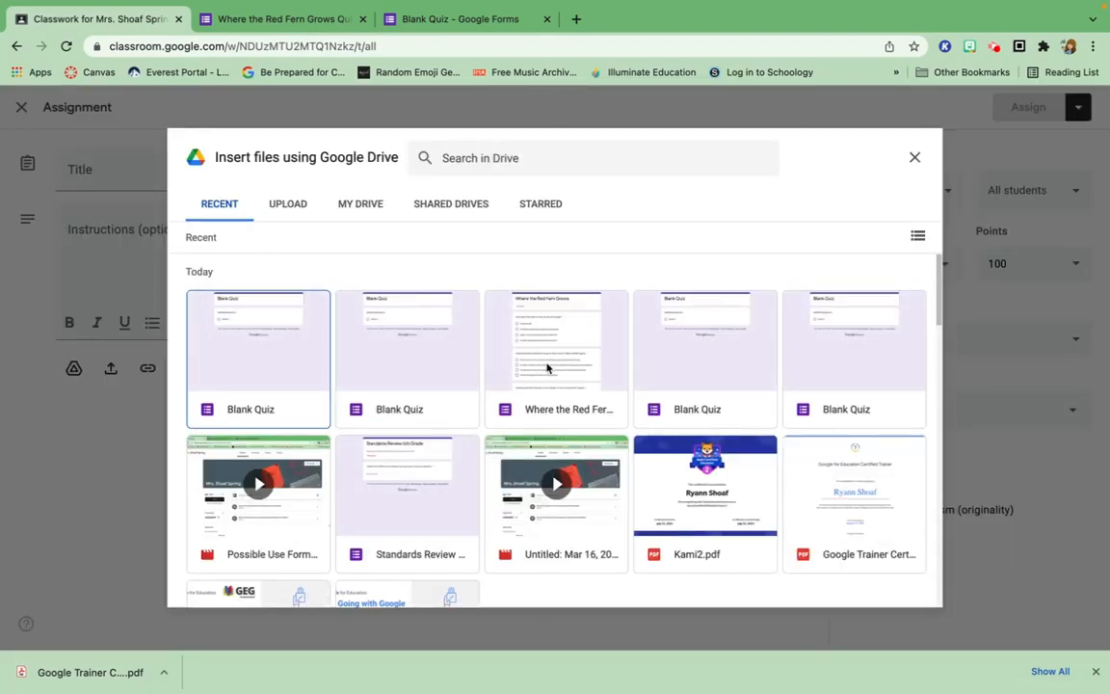
{"action": "left_click", "coordinate": [607, 372]}
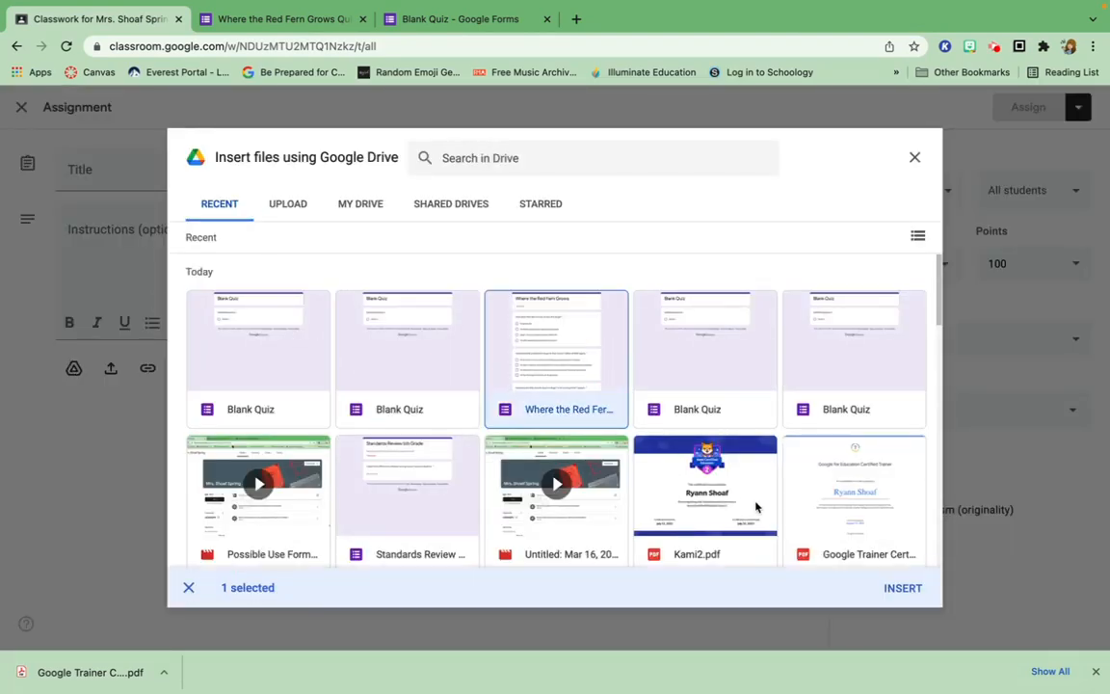
{"action": "left_click", "coordinate": [902, 587]}
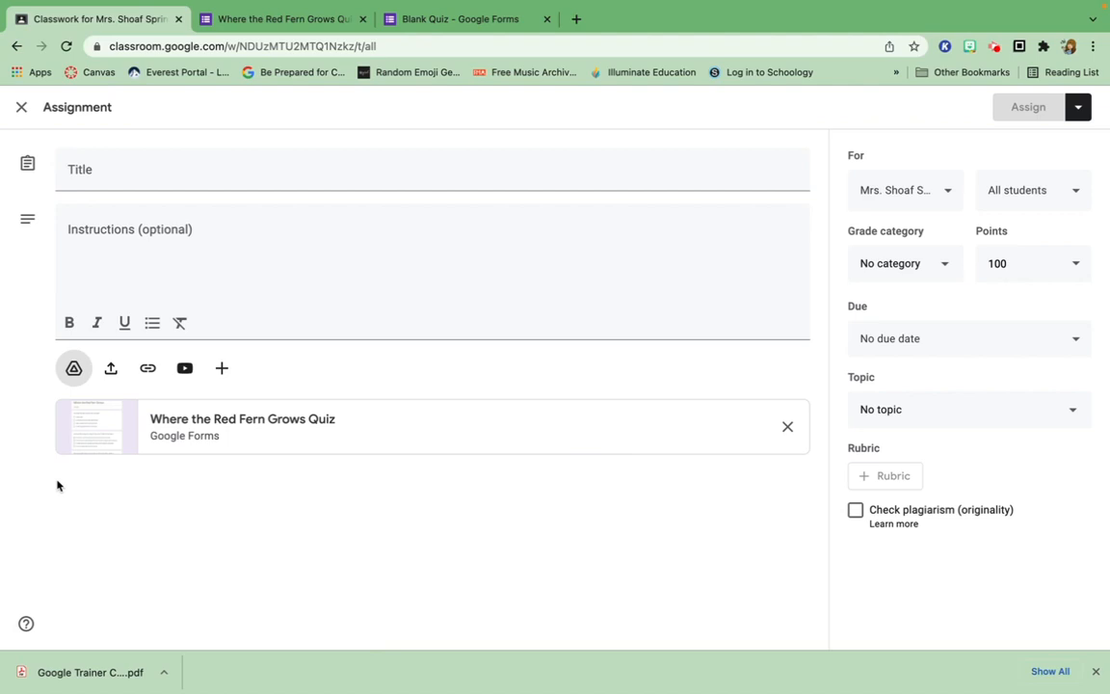
- Remove the attached form from the assignment and turn "Make this a quiz" back on for the Where the Red Fern Grows Quiz in Google Forms
{"action": "left_click", "coordinate": [789, 428]}
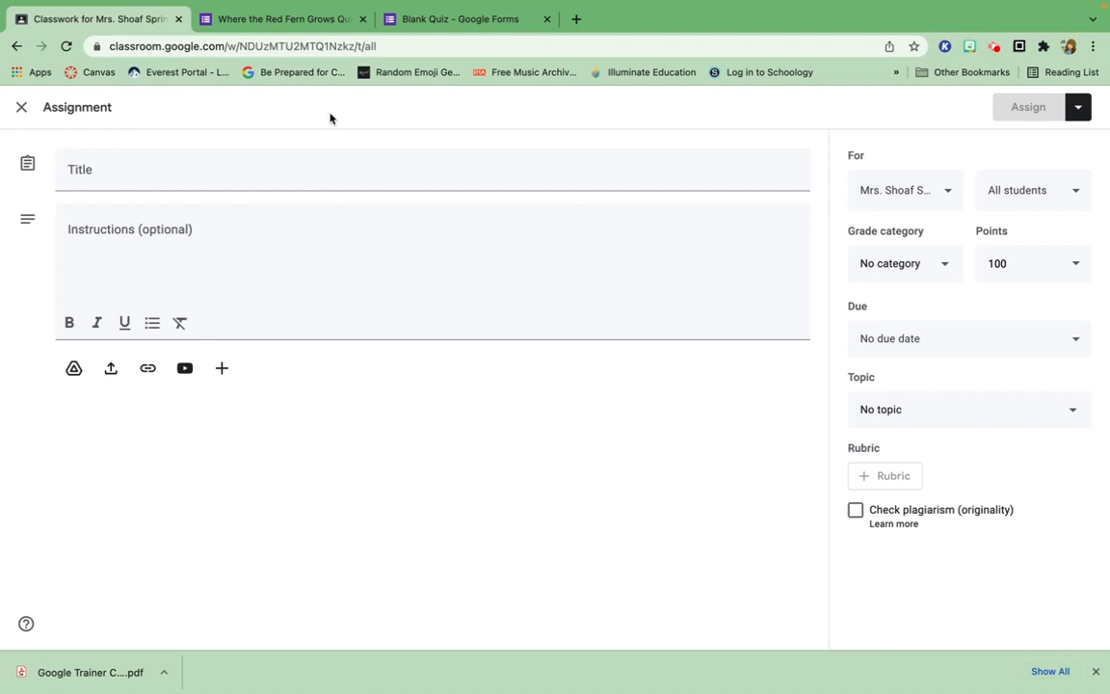
{"action": "left_click", "coordinate": [267, 21]}
{"action": "left_click", "coordinate": [796, 278]}
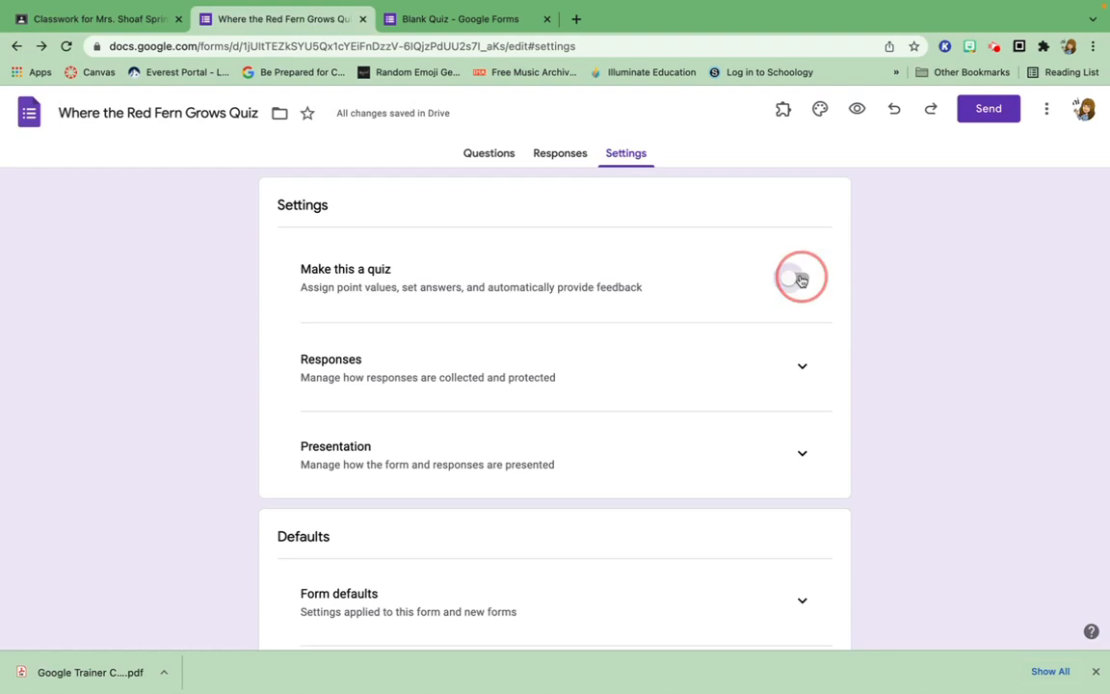
- Switch back to Google Classroom and attach the Where the Red Fern Grows Quiz from Google Drive to the assignment
{"action": "left_click", "coordinate": [106, 22]}
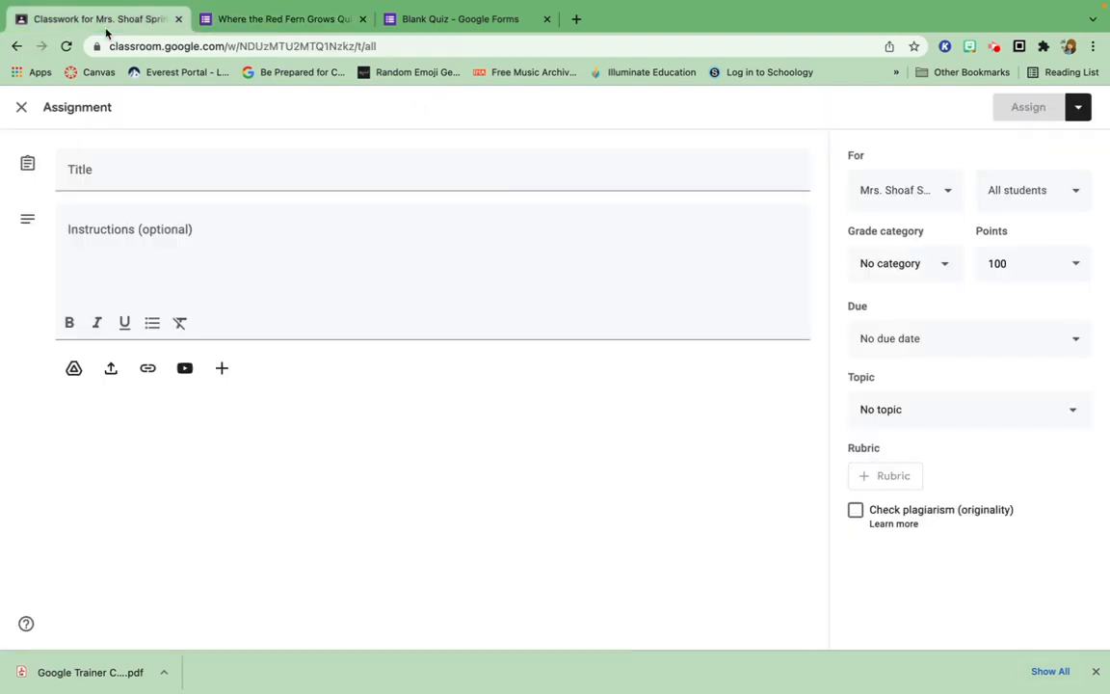
{"action": "left_click", "coordinate": [73, 368]}
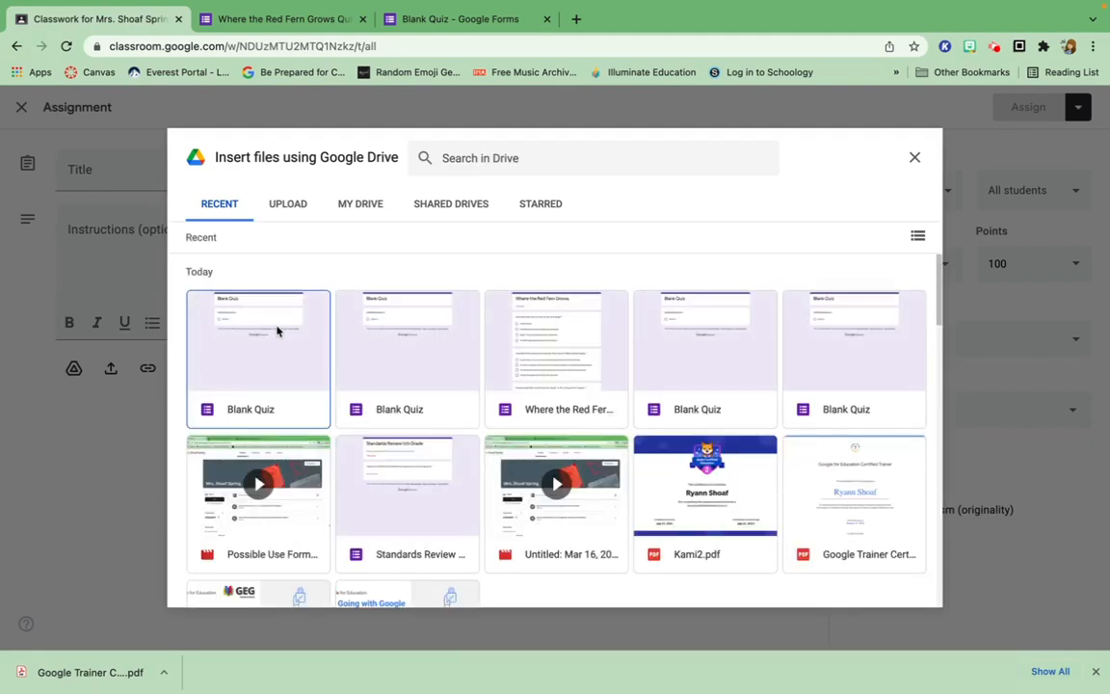
{"action": "left_click", "coordinate": [626, 360]}
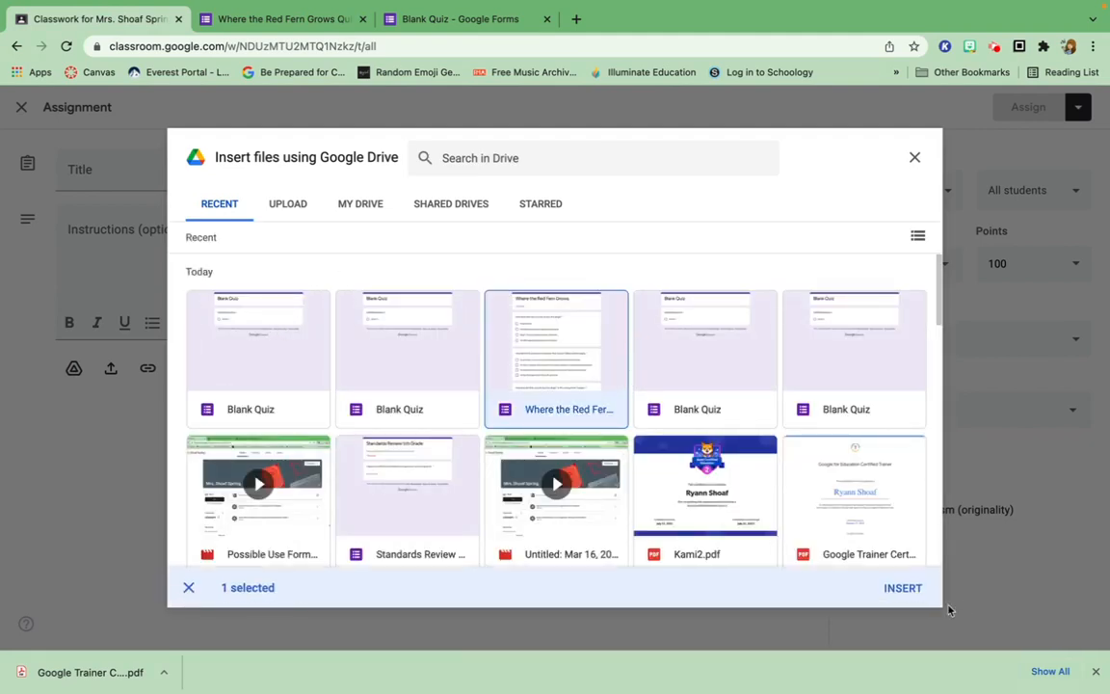
{"action": "left_click", "coordinate": [906, 586]}
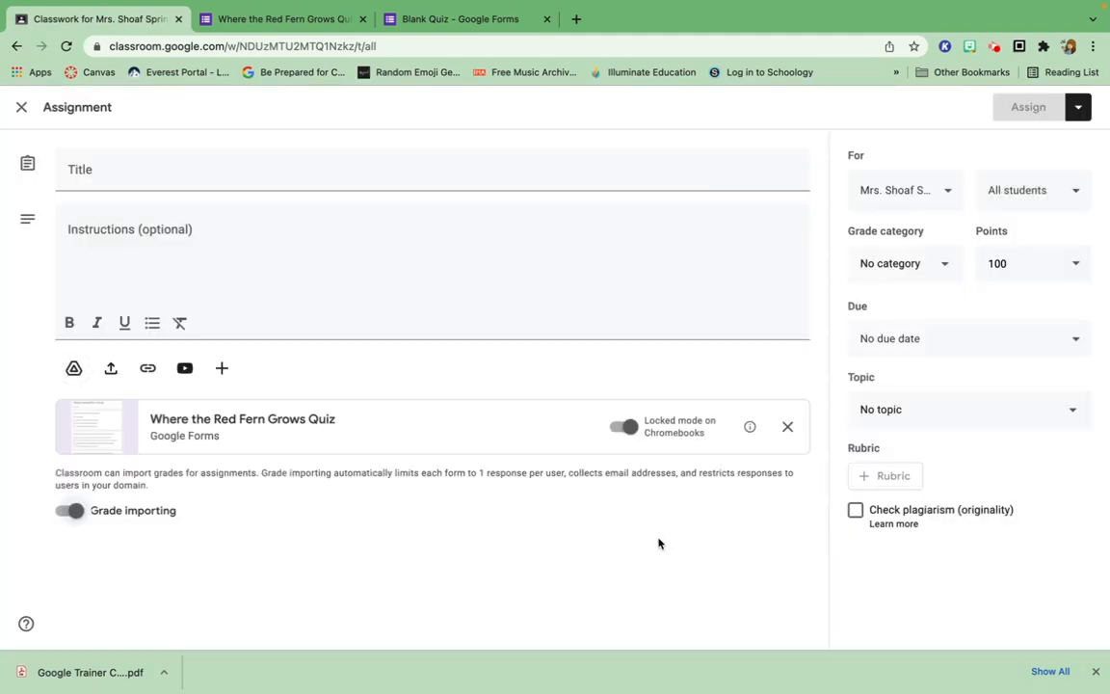